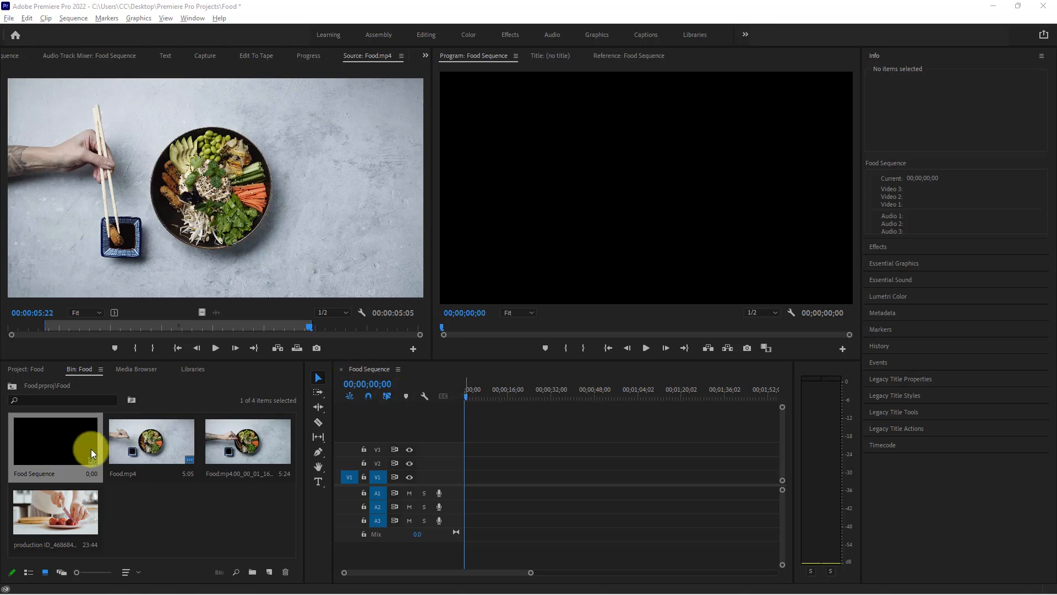
pyautogui.click(121, 445)
pyautogui.click(67, 445)
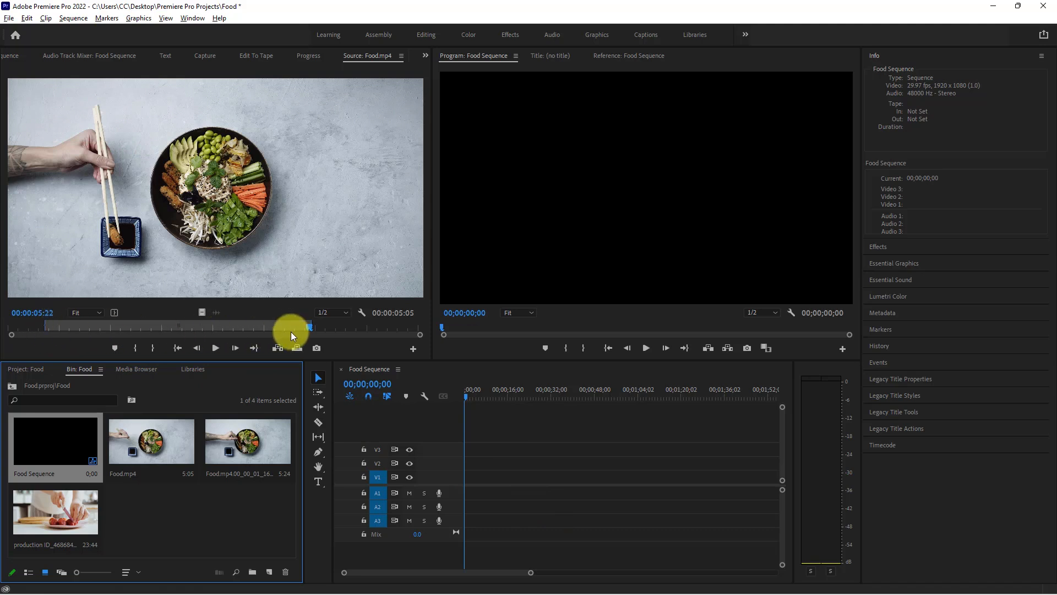
pyautogui.click(469, 396)
pyautogui.moveTo(468, 394); pyautogui.dragTo(433, 391)
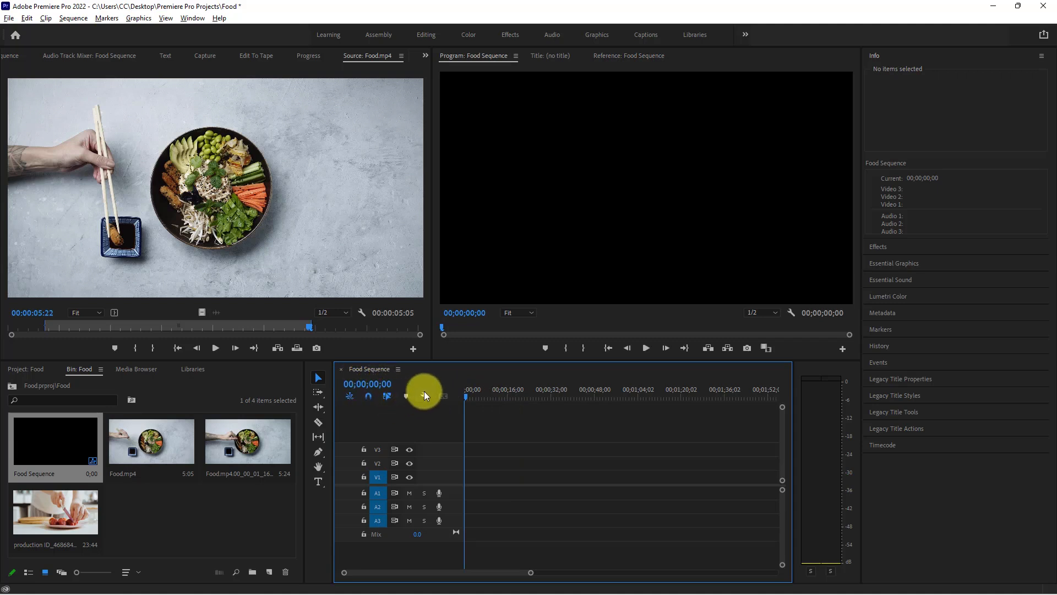
pyautogui.moveTo(475, 398); pyautogui.dragTo(448, 391)
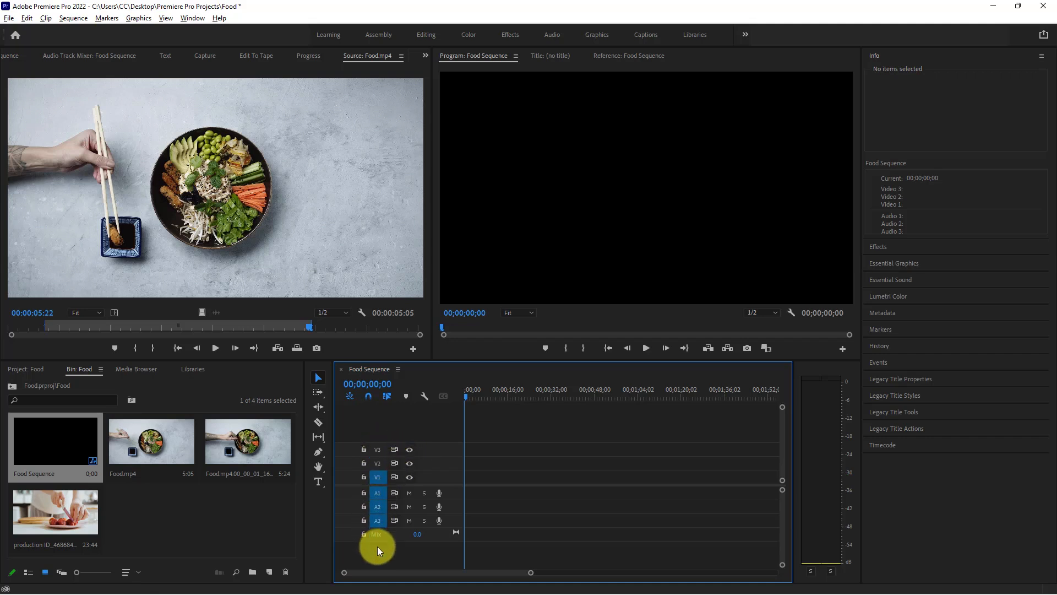
# Step: Lock the V3 track and unlock it again, and view its source patching options
pyautogui.click(364, 451)
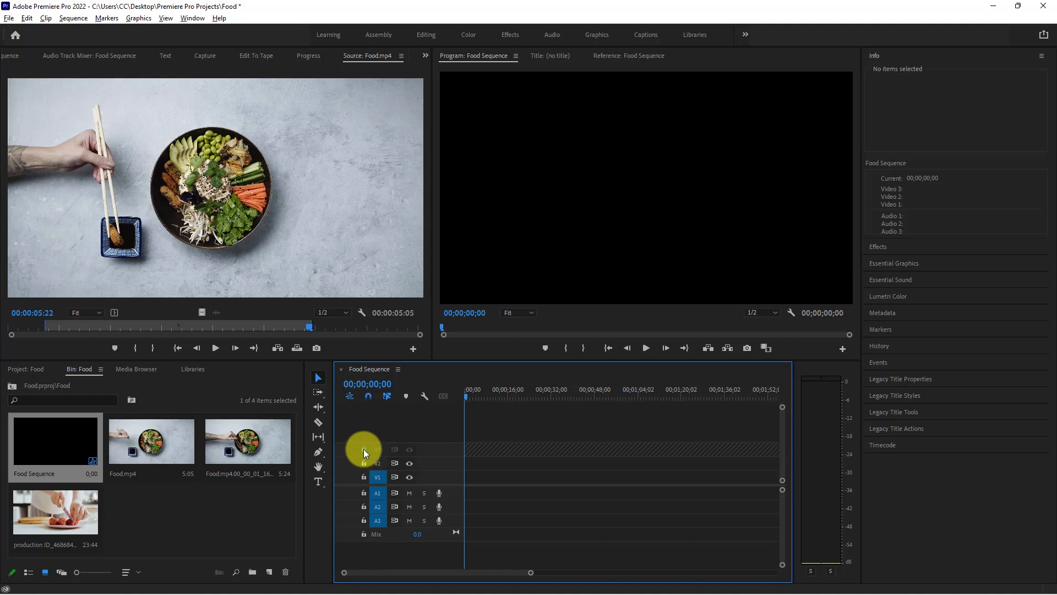
pyautogui.click(363, 449)
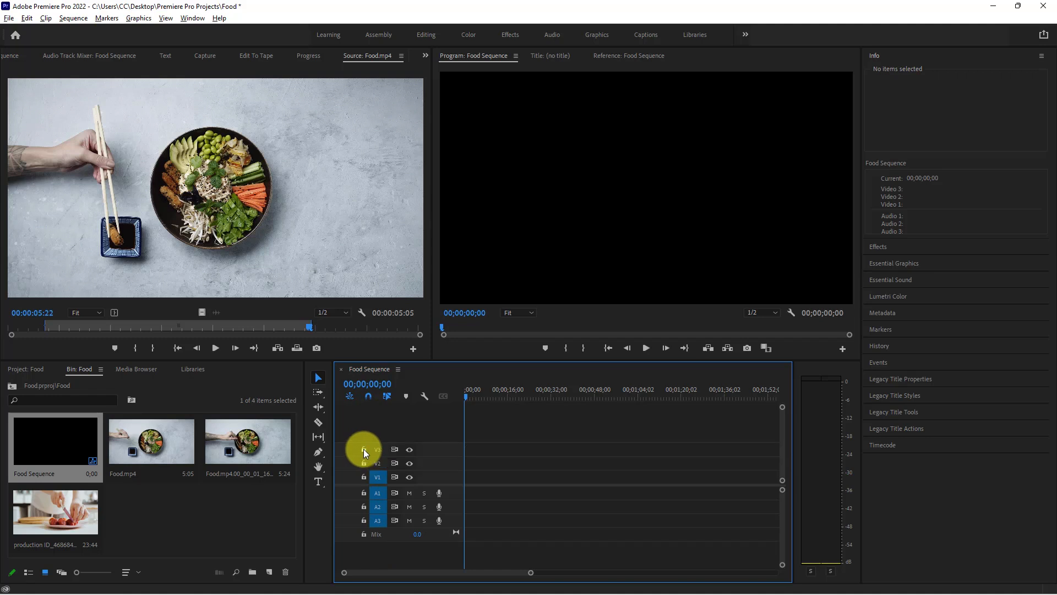
pyautogui.click(409, 451)
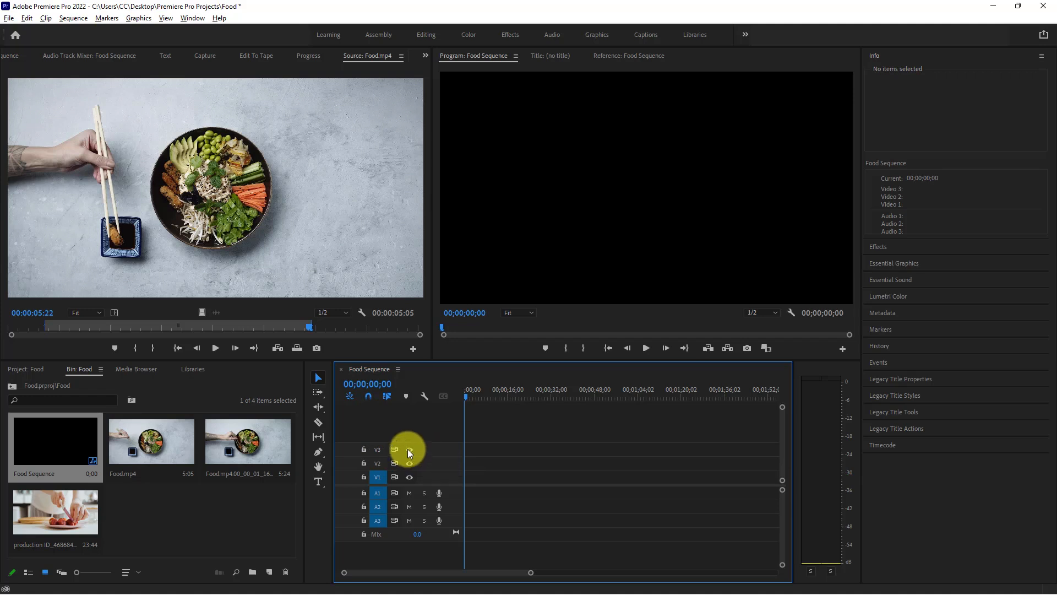
pyautogui.rightClick(346, 448)
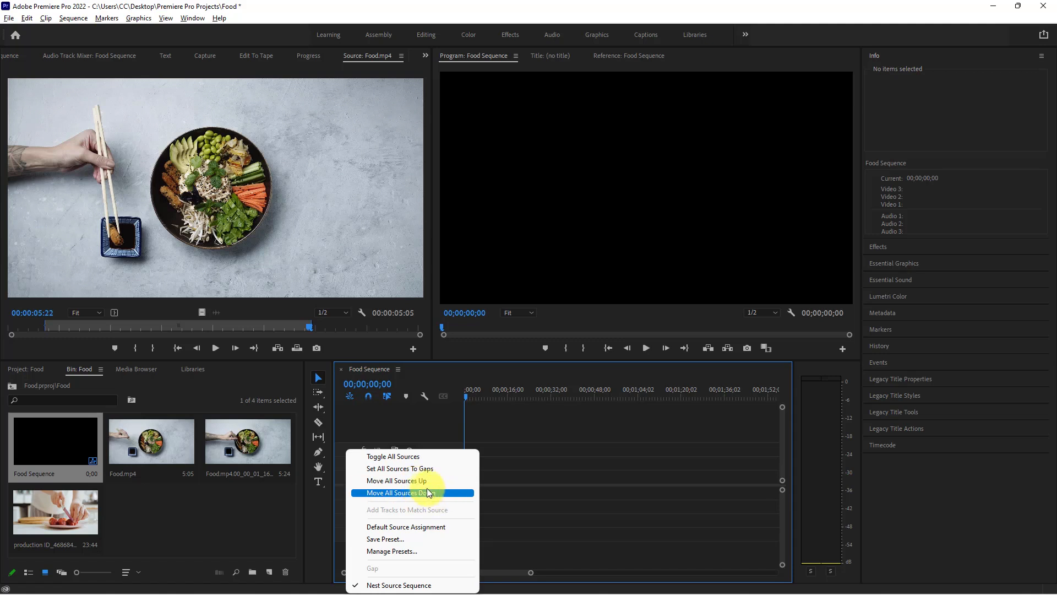
pyautogui.click(396, 426)
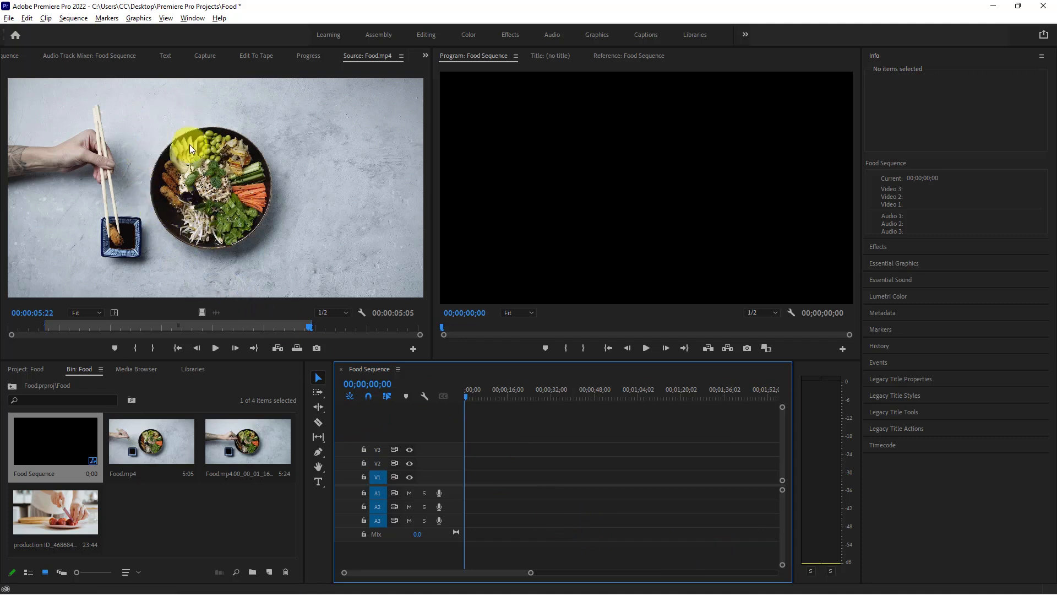
# Step: Place the trimmed Food.mp4 source clip at the start of track V1, keeping the existing sequence settings
pyautogui.click(169, 161)
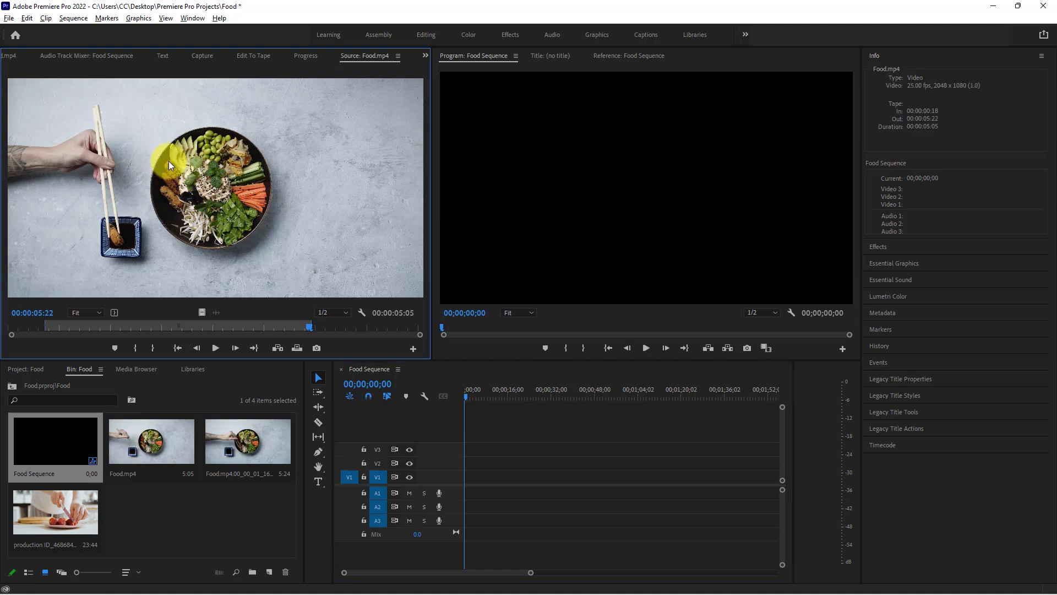
pyautogui.moveTo(248, 291); pyautogui.dragTo(469, 482)
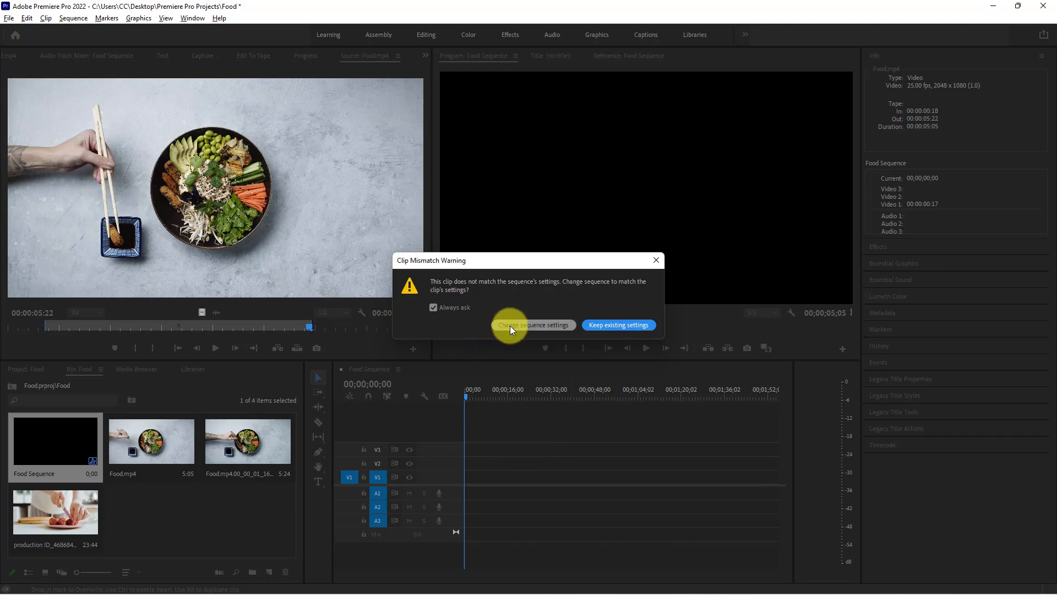
pyautogui.click(604, 325)
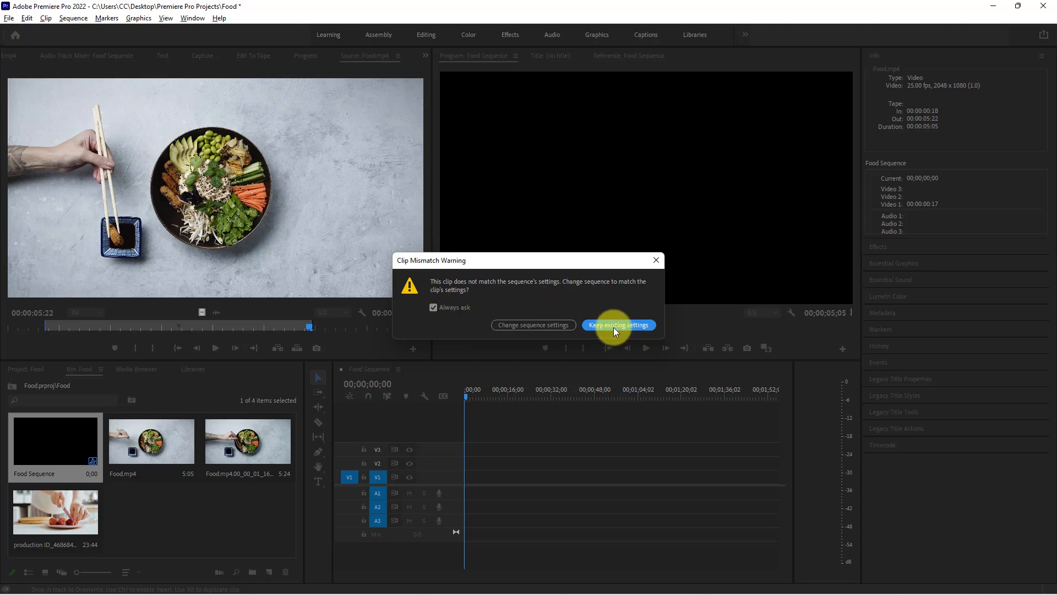
pyautogui.click(433, 307)
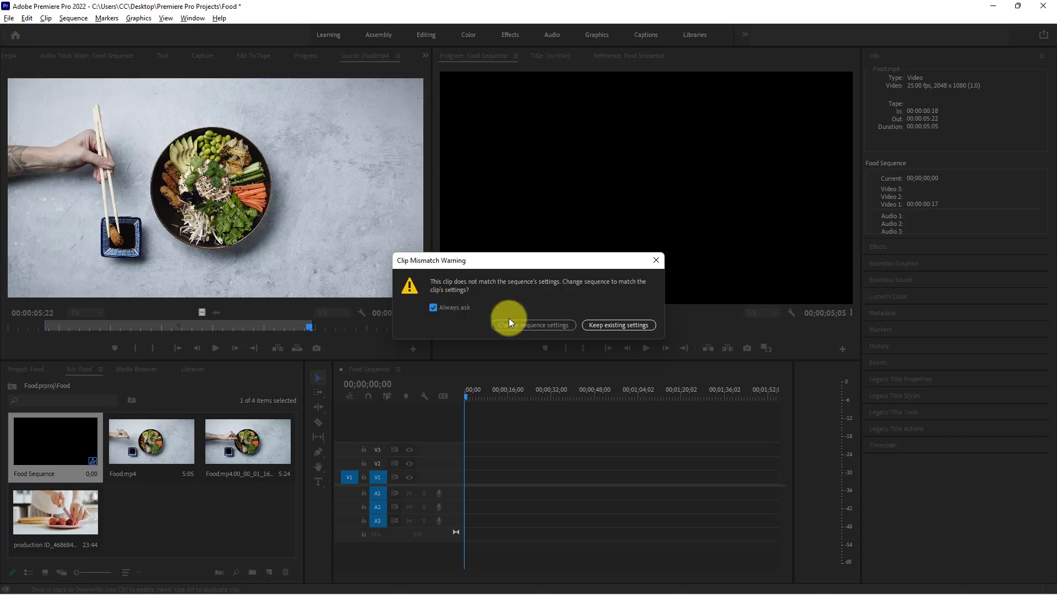
pyautogui.click(605, 325)
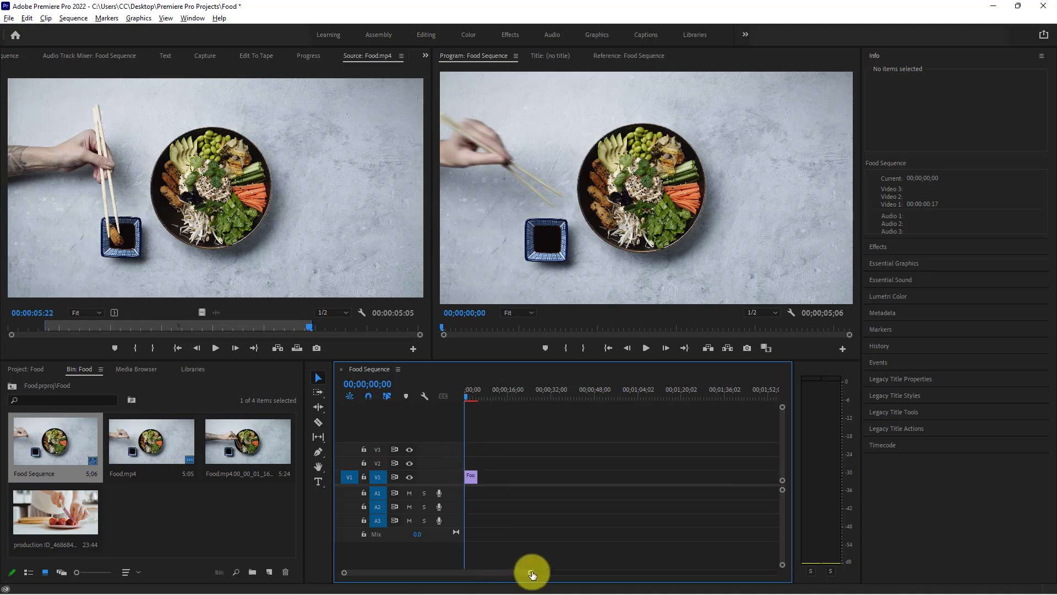
# Step: Move the playhead to 00;00;02;12 within the clip and turn the V1 track's output off and back on
pyautogui.moveTo(532, 574); pyautogui.dragTo(482, 577)
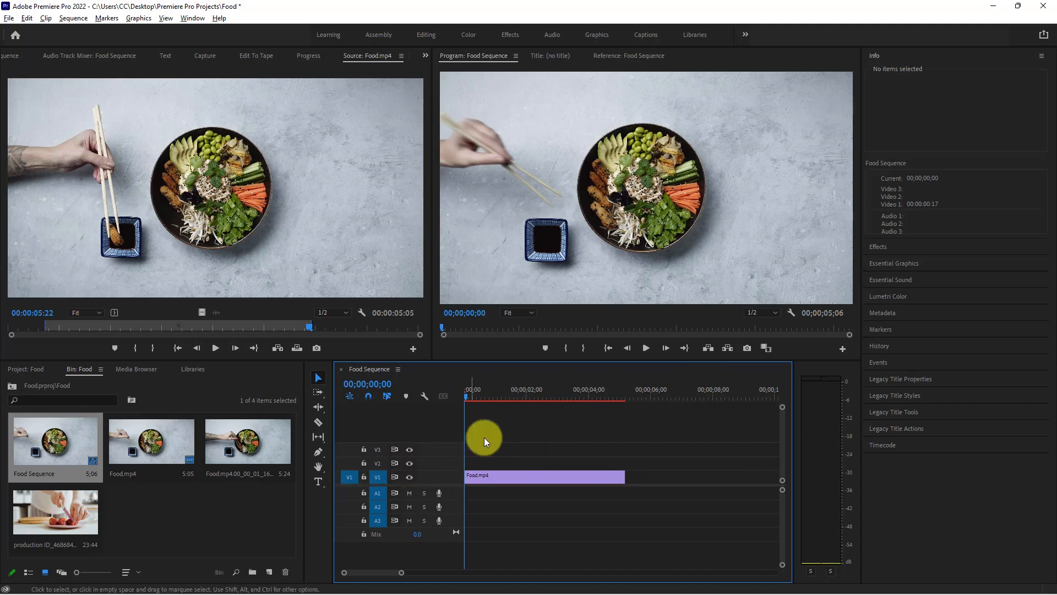
pyautogui.moveTo(478, 392); pyautogui.dragTo(541, 395)
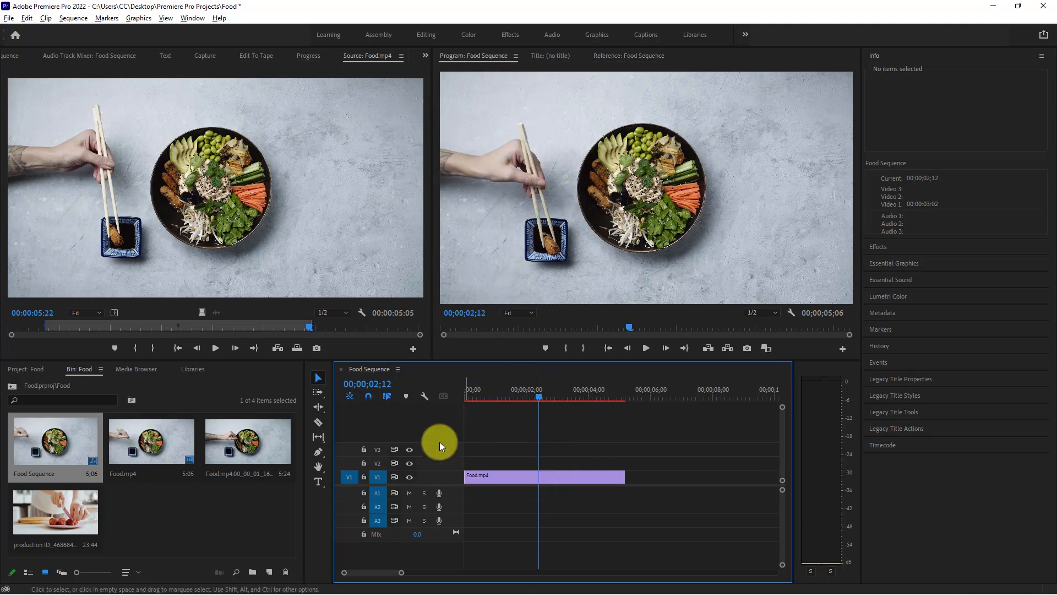
pyautogui.click(410, 476)
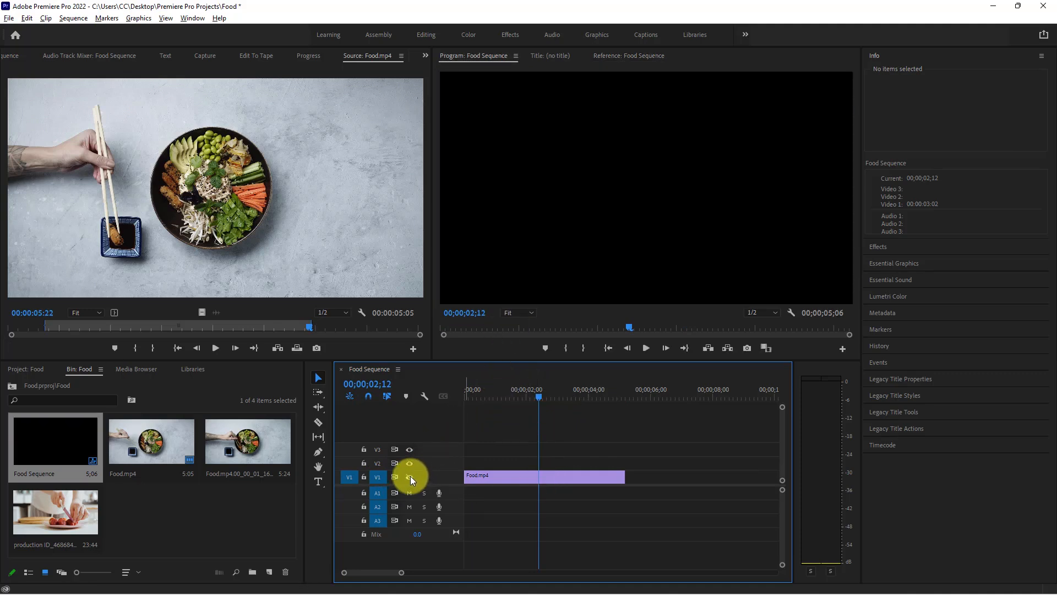
pyautogui.click(410, 477)
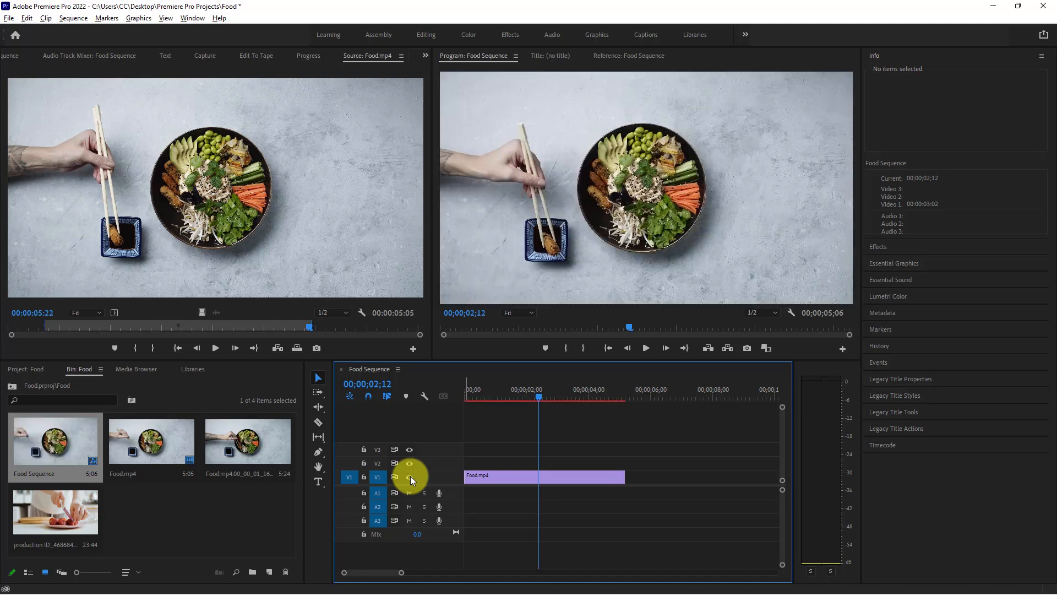
pyautogui.click(410, 477)
pyautogui.click(410, 476)
# Step: Lock the V1 track and unlock it again
pyautogui.click(364, 477)
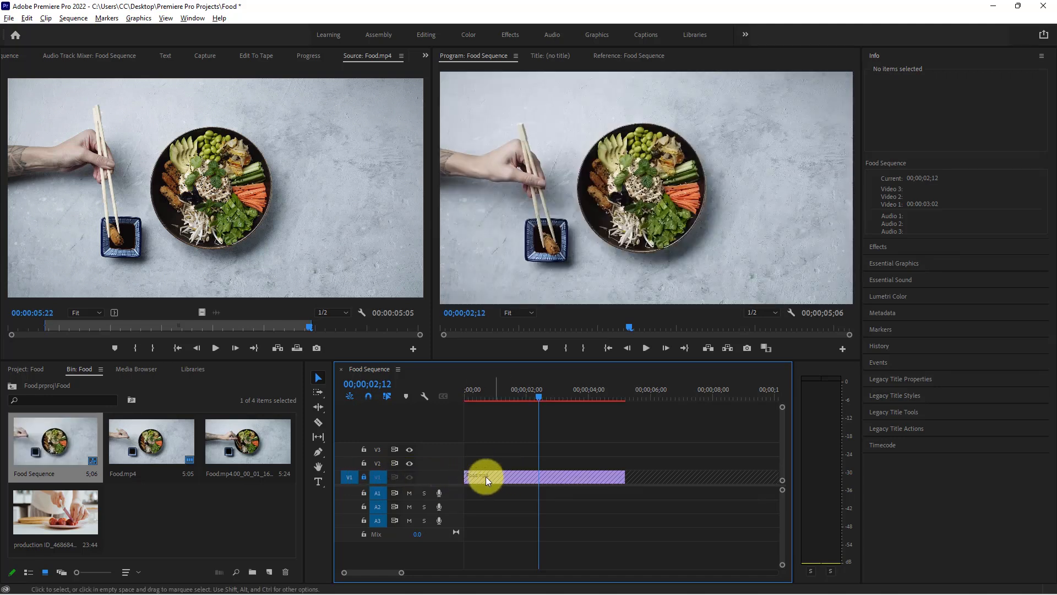
pyautogui.click(364, 477)
pyautogui.click(365, 476)
pyautogui.click(364, 476)
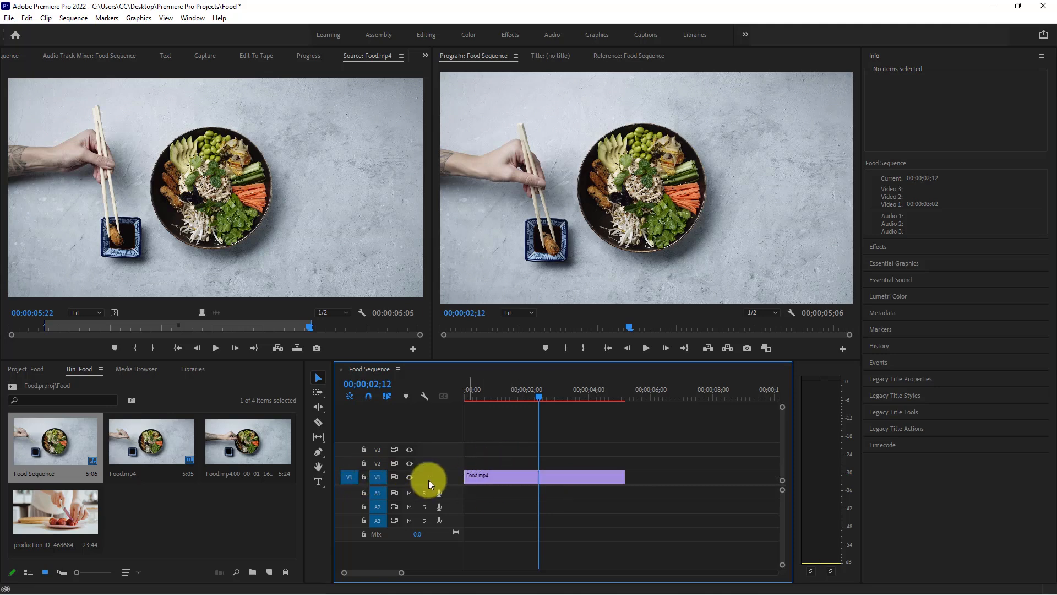
# Step: Select the Food.mp4 clip on V1 and move the playhead to the clip's end at 00;00;05;06
pyautogui.click(504, 477)
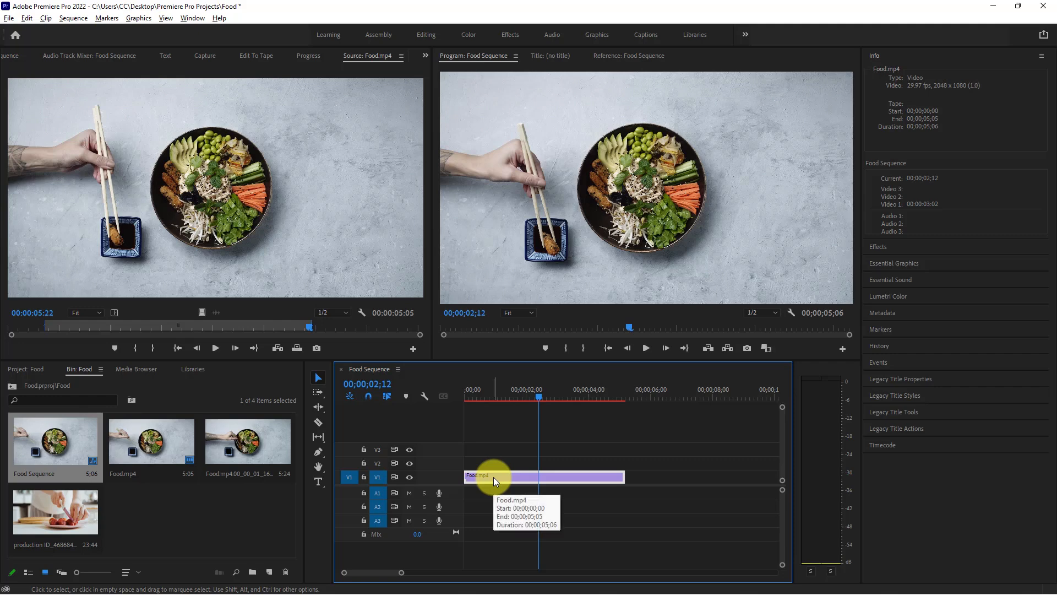
pyautogui.moveTo(402, 574); pyautogui.dragTo(469, 577)
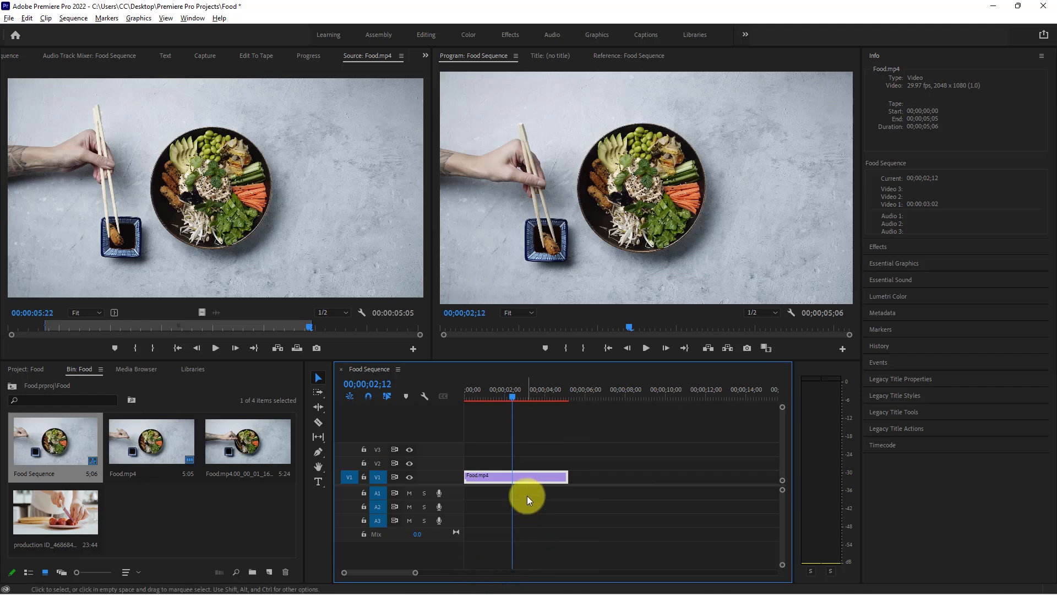
pyautogui.scroll(3, 521, 494)
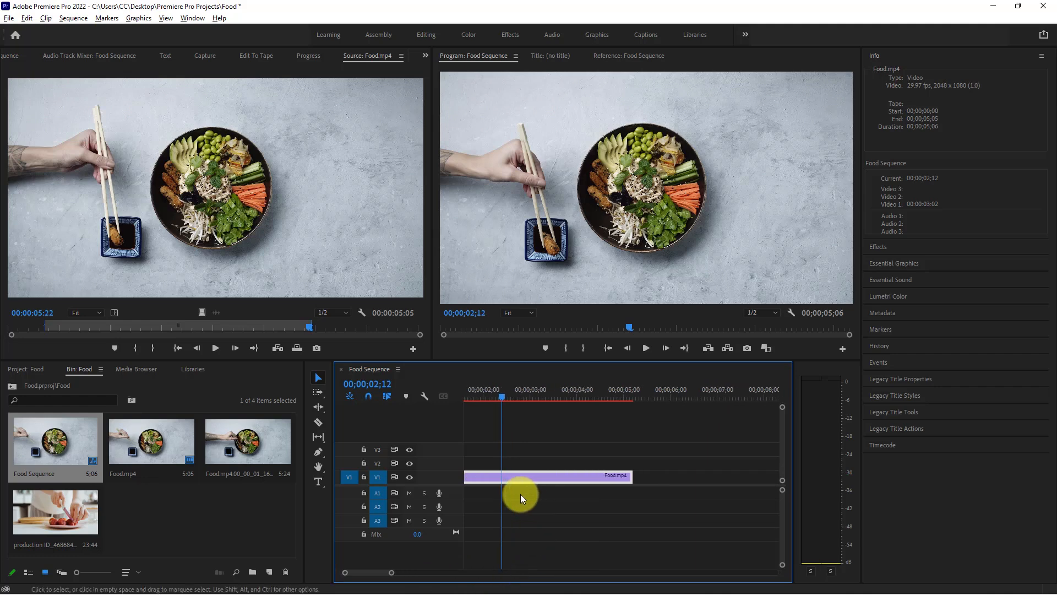
pyautogui.scroll(-5, 521, 494)
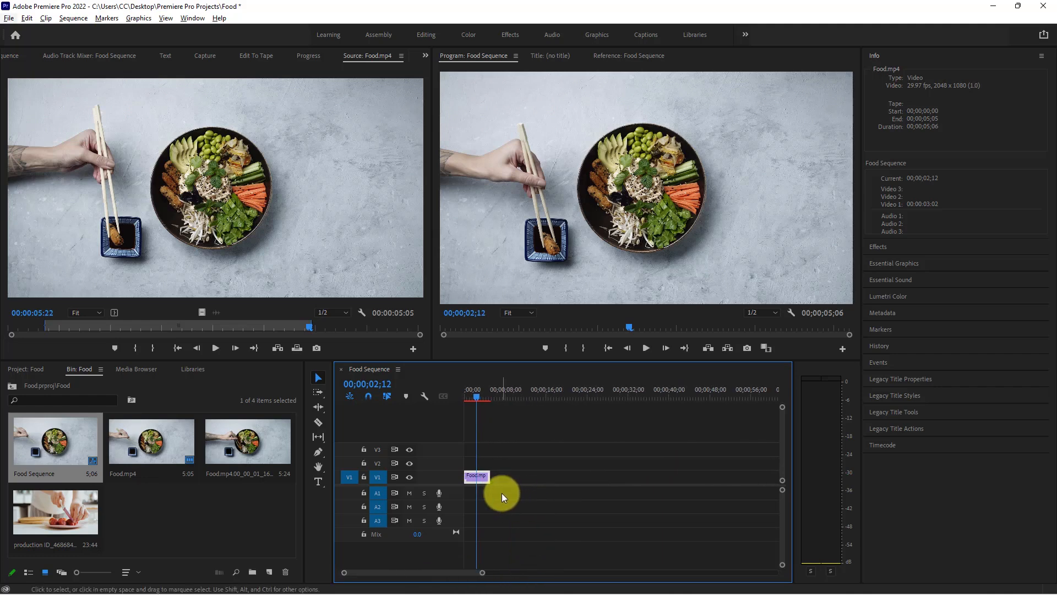
pyautogui.scroll(-4, 501, 493)
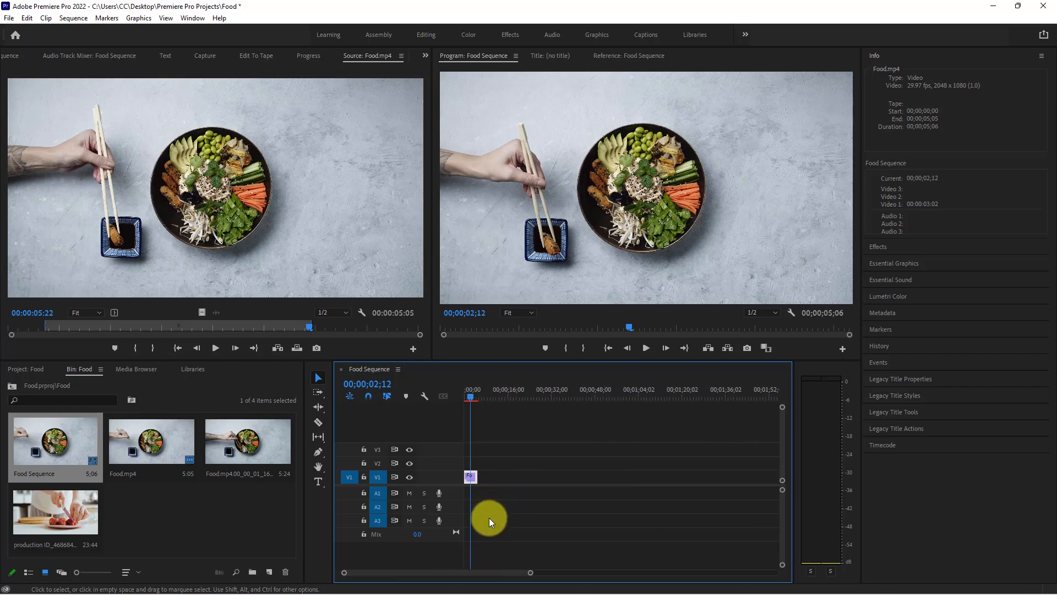
pyautogui.scroll(-4, 487, 508)
pyautogui.moveTo(444, 572); pyautogui.dragTo(378, 575)
pyautogui.scroll(3, 491, 478)
pyautogui.scroll(4, 491, 488)
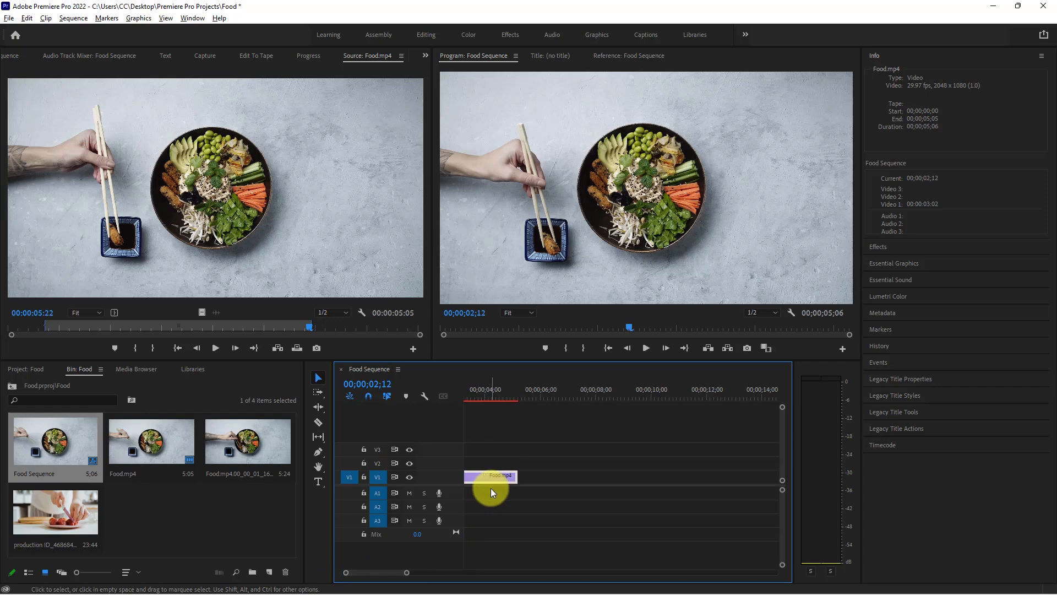
pyautogui.scroll(-4, 491, 488)
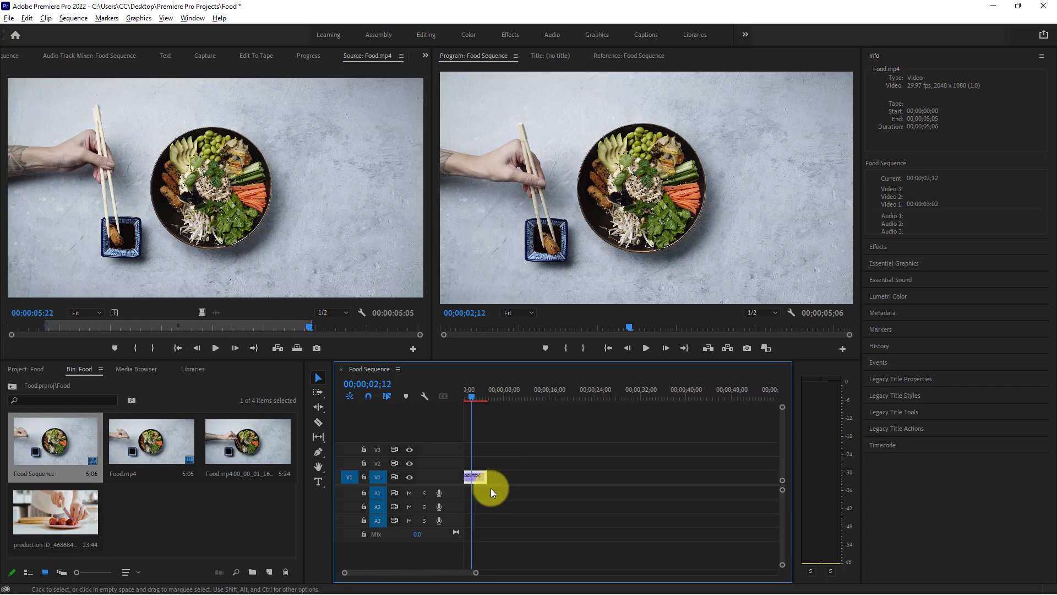
pyautogui.scroll(4, 491, 488)
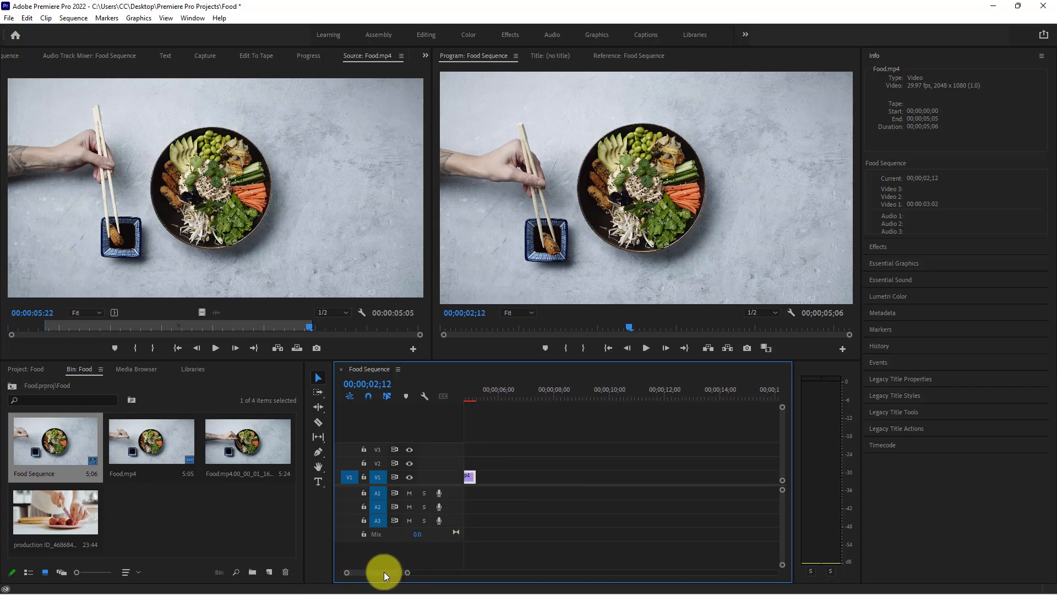
pyautogui.moveTo(387, 572); pyautogui.dragTo(366, 573)
pyautogui.scroll(1, 520, 462)
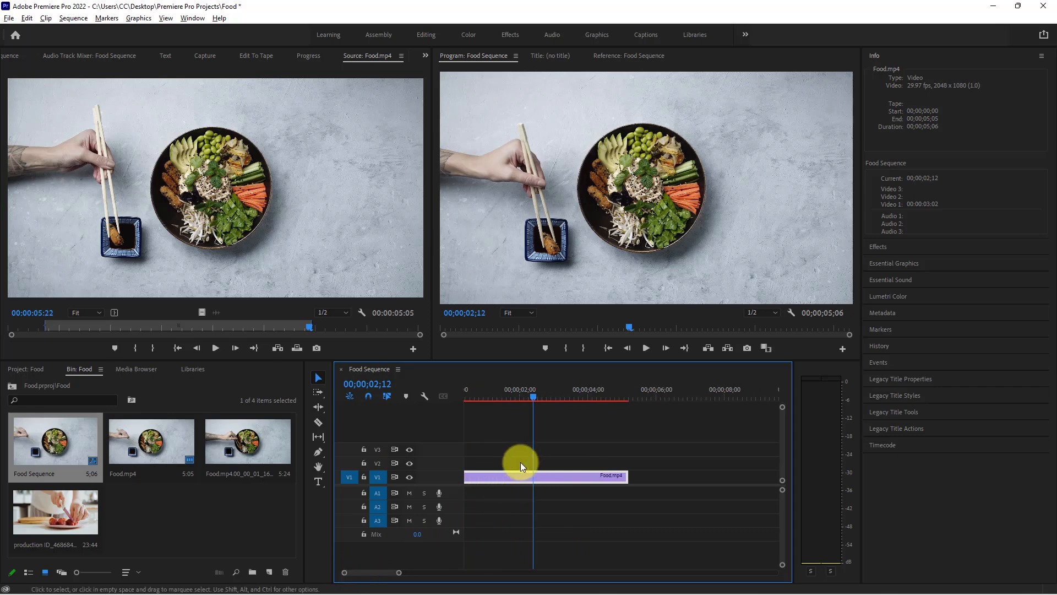
pyautogui.moveTo(532, 400); pyautogui.dragTo(630, 399)
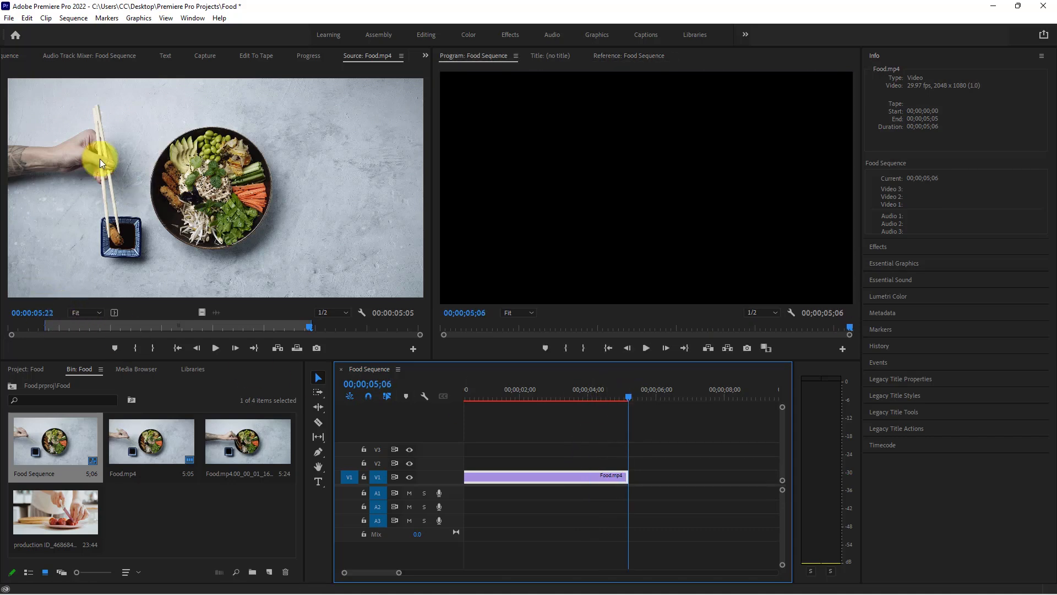
# Step: Add four markers along the Food.mp4 source clip, placing the last one at 00:00:05:13
pyautogui.moveTo(67, 324); pyautogui.dragTo(80, 328)
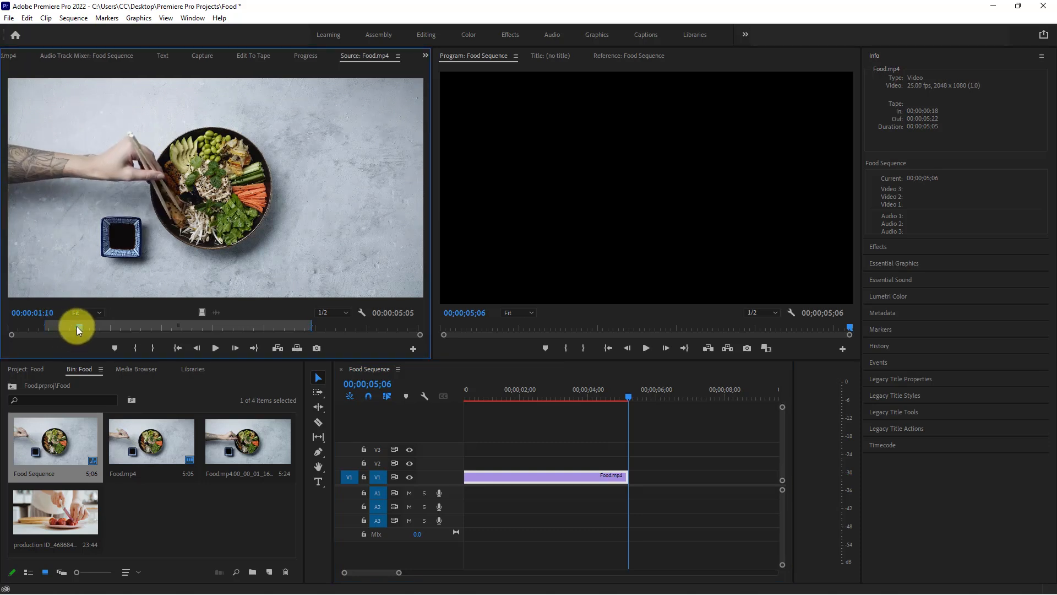
pyautogui.click(115, 347)
pyautogui.moveTo(77, 326); pyautogui.dragTo(289, 325)
pyautogui.click(121, 347)
pyautogui.click(120, 348)
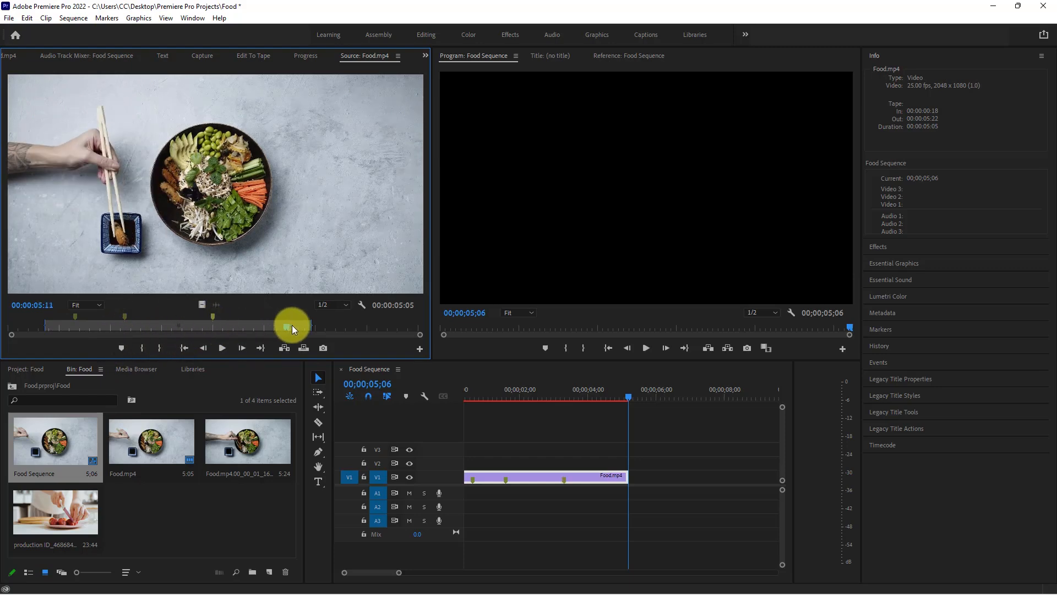
pyautogui.click(120, 348)
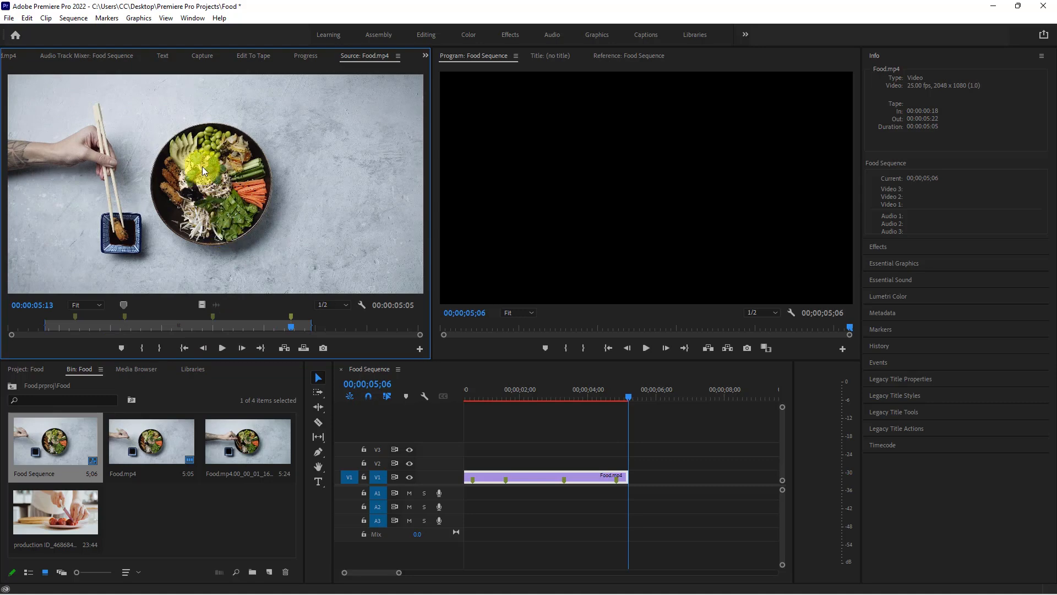
# Step: Place a second copy of the Food.mp4 source clip at the end of the V1 clip and undo the placement
pyautogui.moveTo(201, 163); pyautogui.dragTo(620, 477)
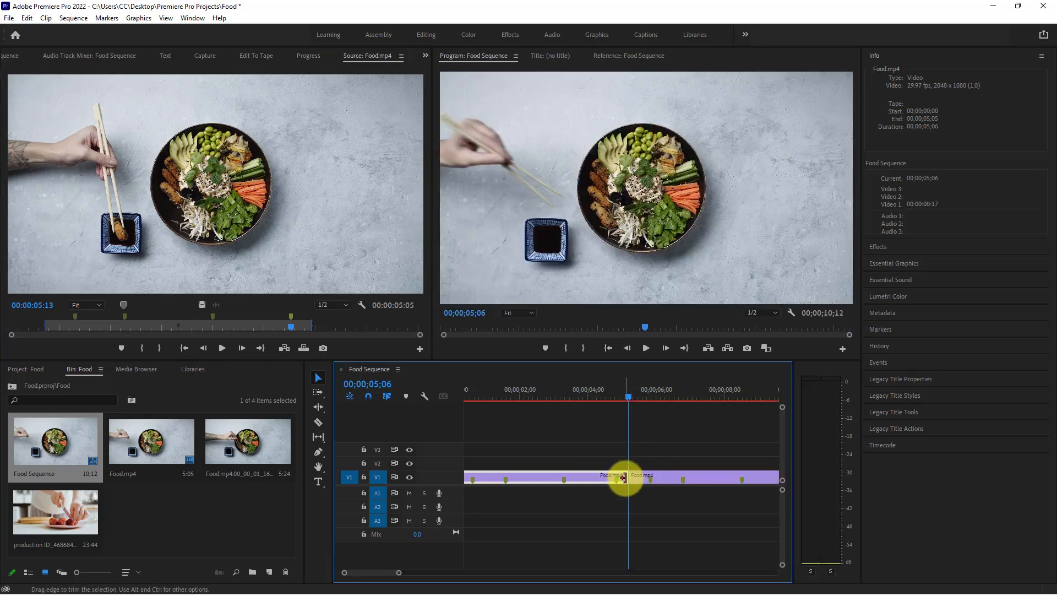
pyautogui.hotkey('ctrl', 'z')
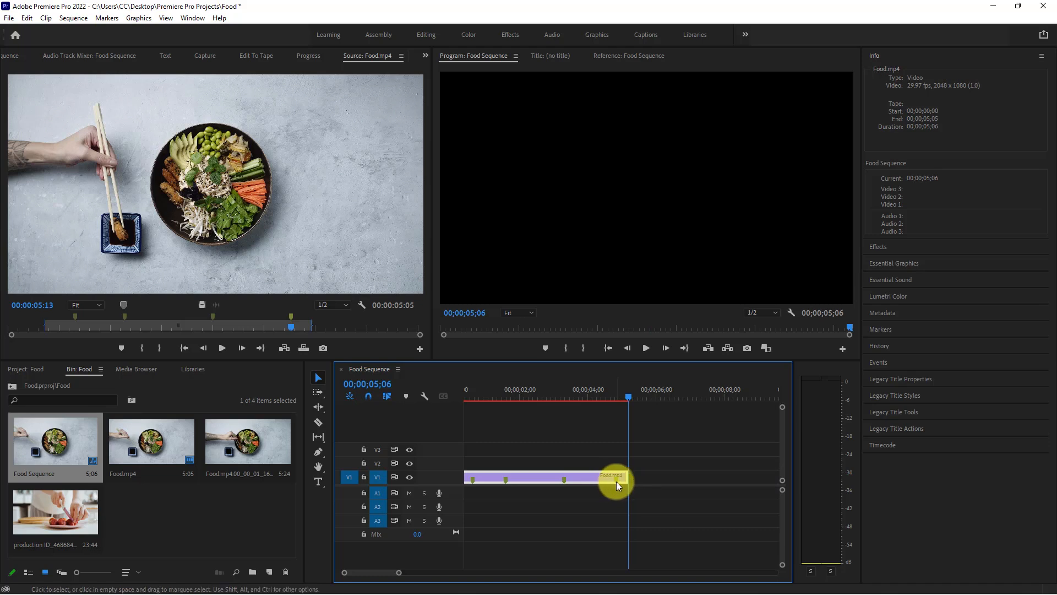
# Step: Move the playhead to the first marker on the timeline clip, at 00;00;00;18
pyautogui.click(560, 397)
pyautogui.click(474, 392)
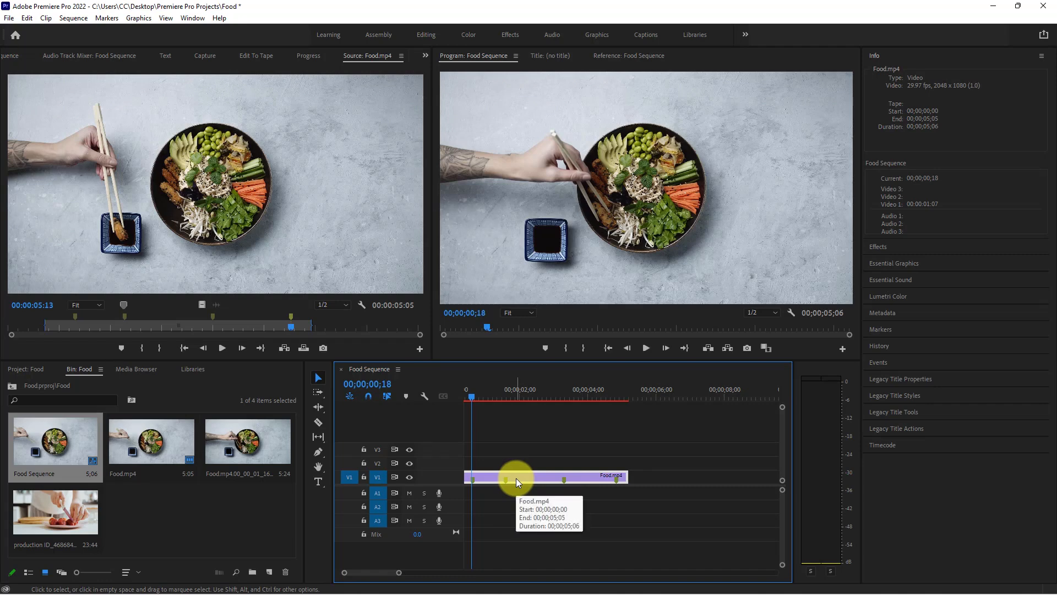
# Step: Delete the V1 clip and place the marked Food.mp4 source clip at the start of V1, keeping the existing sequence settings
pyautogui.press('Delete')
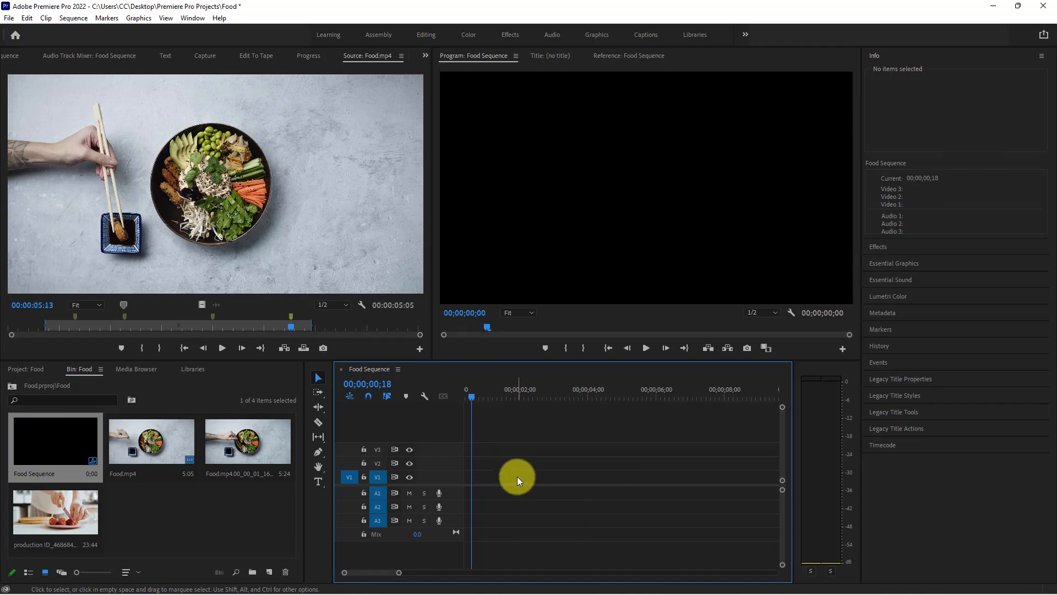
pyautogui.click(217, 220)
pyautogui.moveTo(145, 166); pyautogui.dragTo(467, 483)
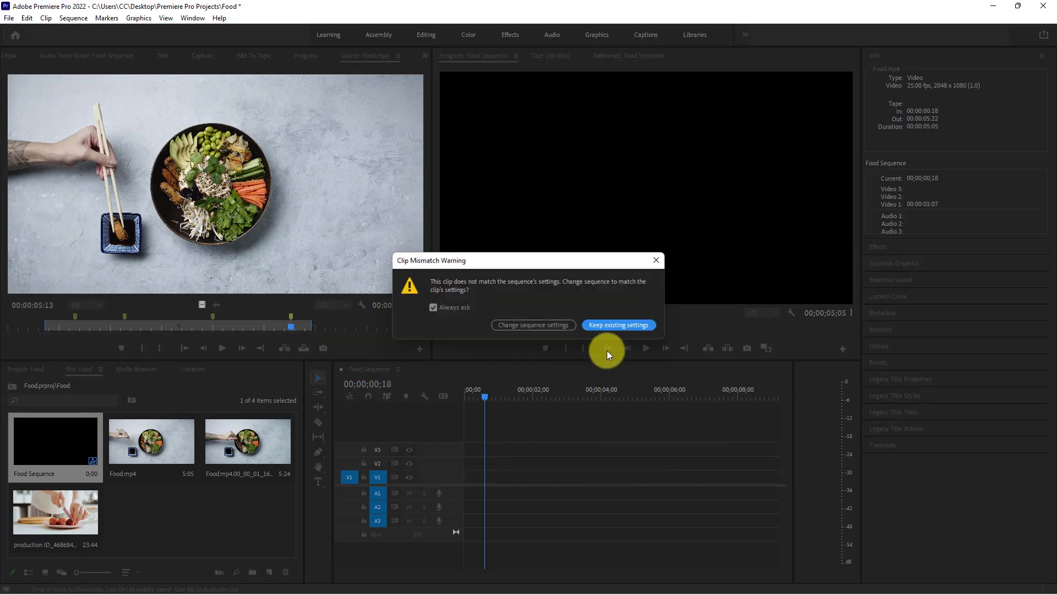
pyautogui.click(606, 324)
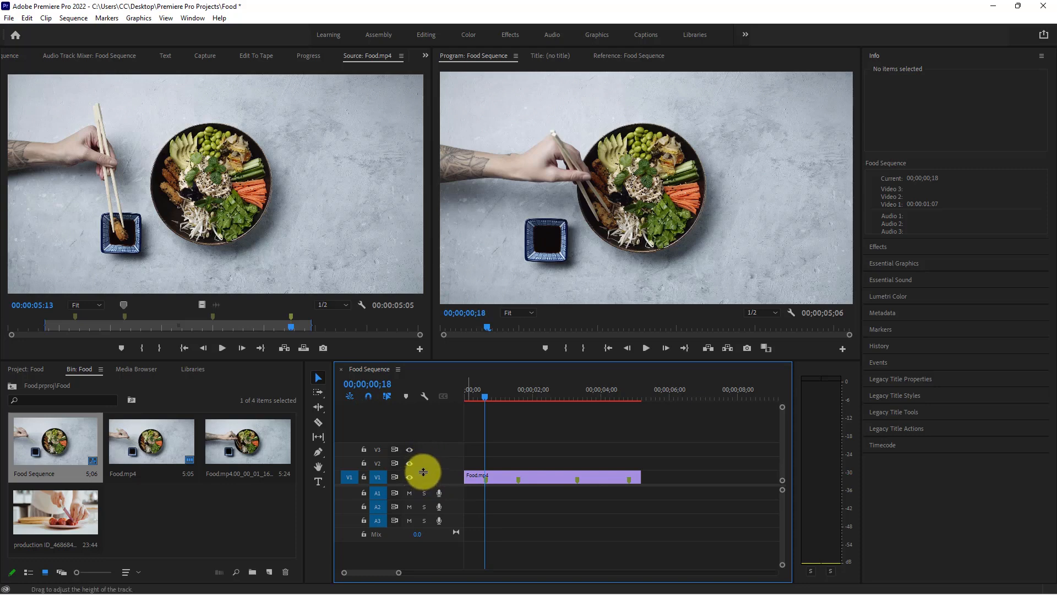
# Step: Increase the height of the V1 track to show the clip thumbnail and move the playhead to 00;00;03;03
pyautogui.moveTo(424, 472); pyautogui.dragTo(424, 445)
pyautogui.click(485, 396)
pyautogui.moveTo(498, 399)
pyautogui.mouseDown()
pyautogui.moveTo(533, 408)
pyautogui.moveTo(496, 404)
pyautogui.mouseUp()
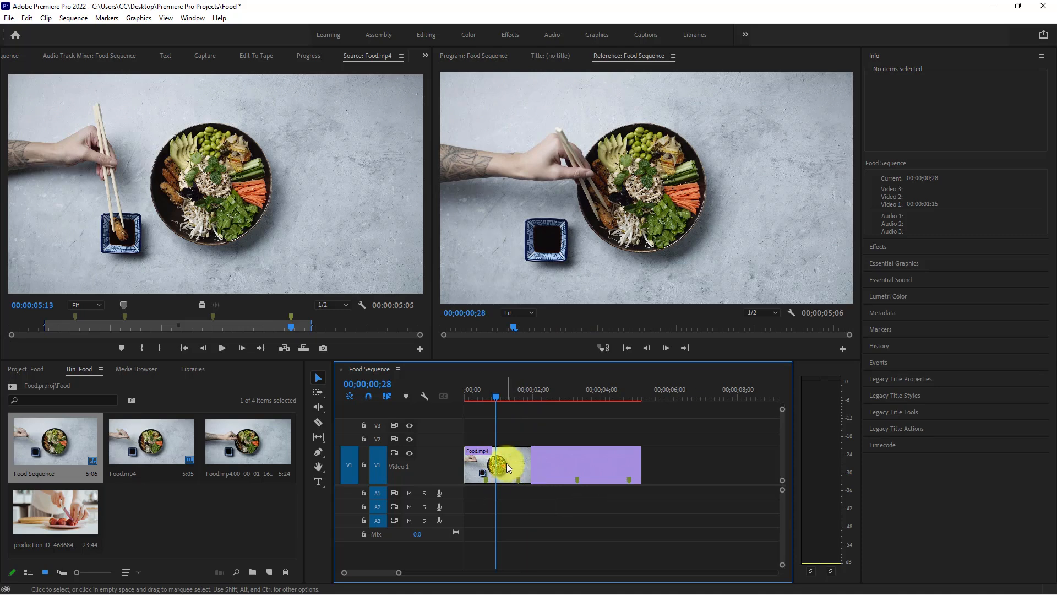
pyautogui.moveTo(487, 389); pyautogui.dragTo(570, 416)
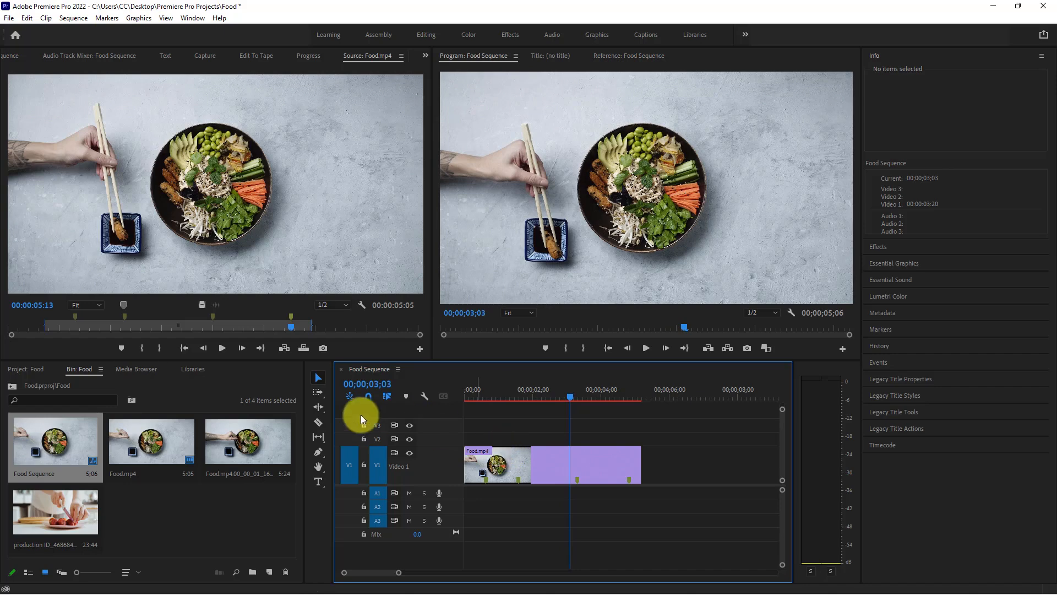
# Step: Open production ID_4686842.mp4 in the Source monitor and mark its In point at 00:00:04:25 and Out point at 00:00:16:42
pyautogui.click(58, 516)
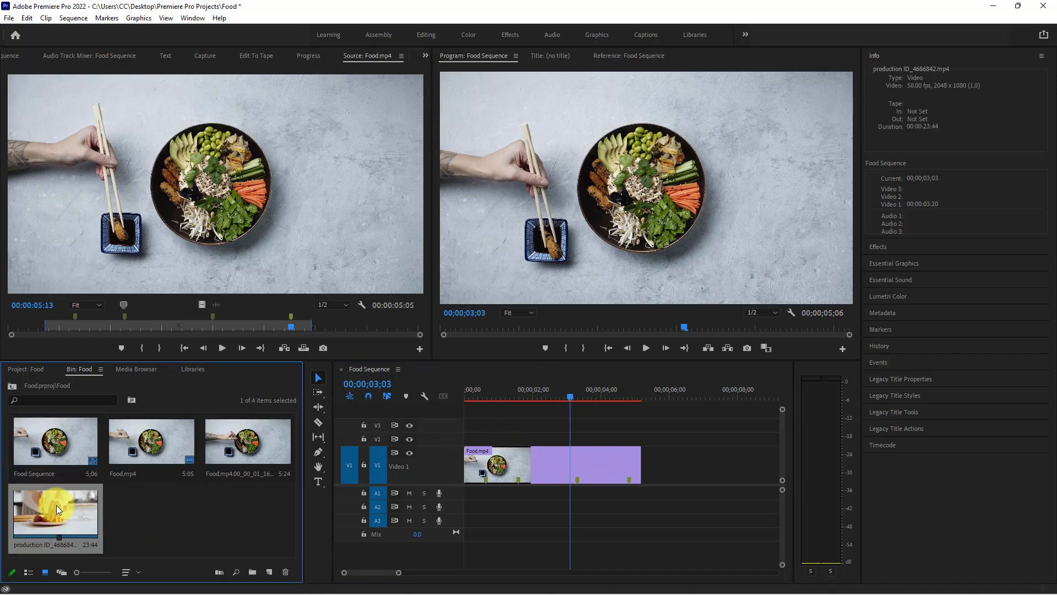
pyautogui.doubleClick(56, 505)
pyautogui.moveTo(236, 323); pyautogui.dragTo(97, 323)
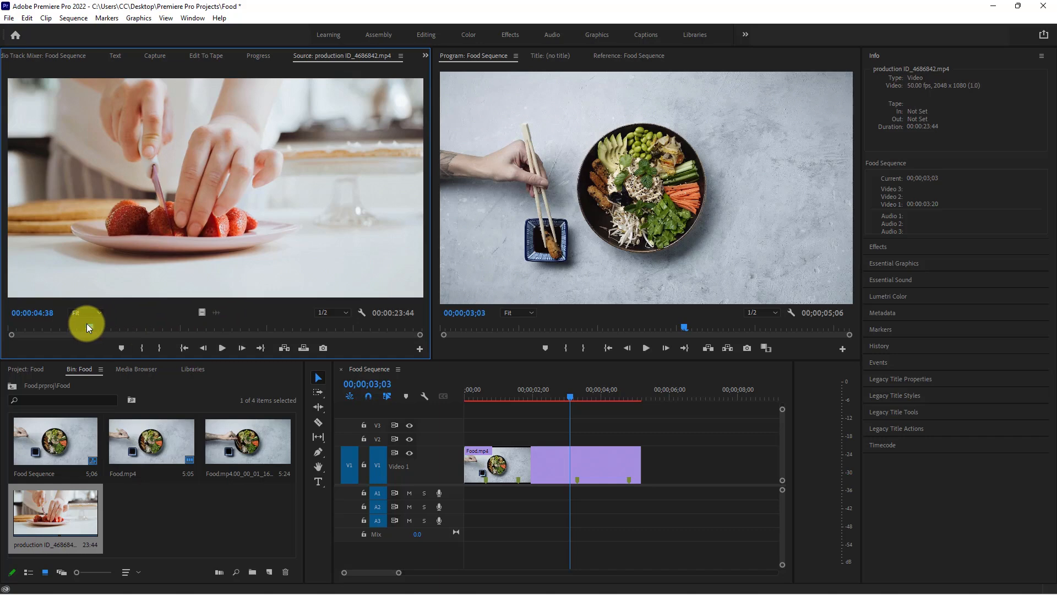
pyautogui.click(88, 326)
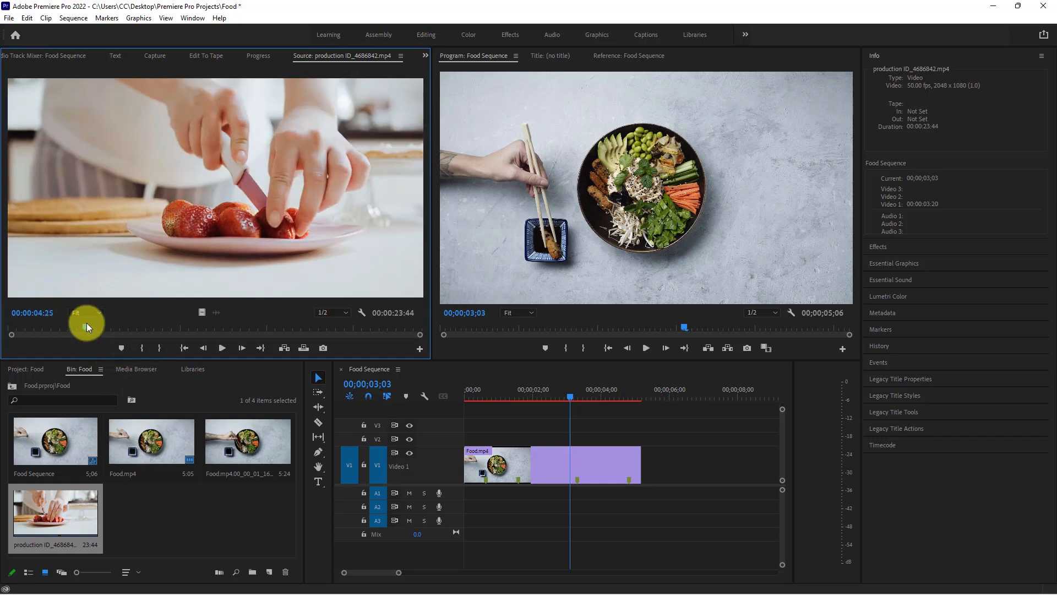
pyautogui.press('i')
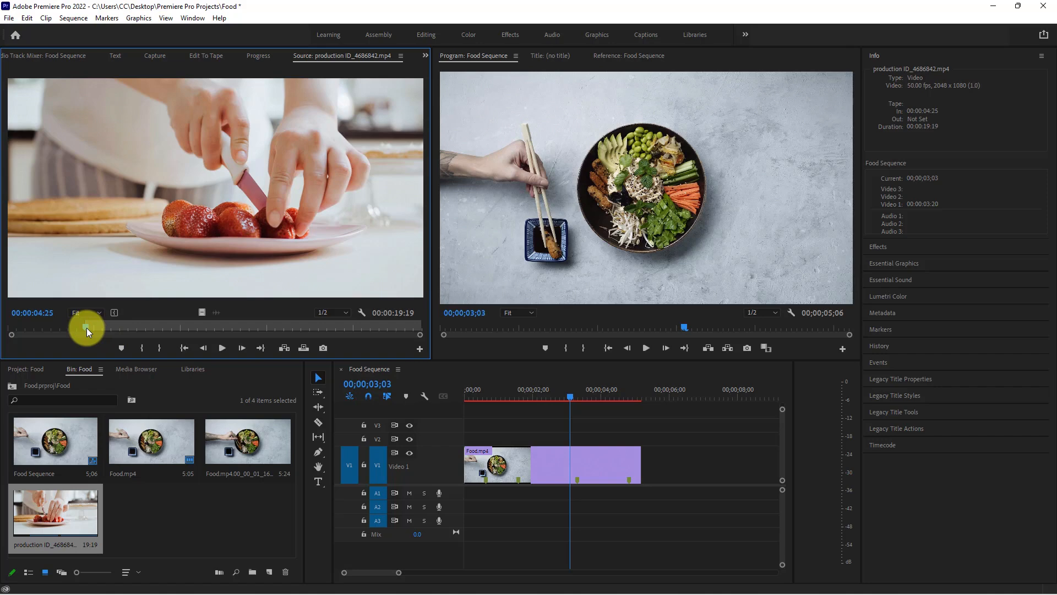
pyautogui.moveTo(83, 326); pyautogui.dragTo(296, 328)
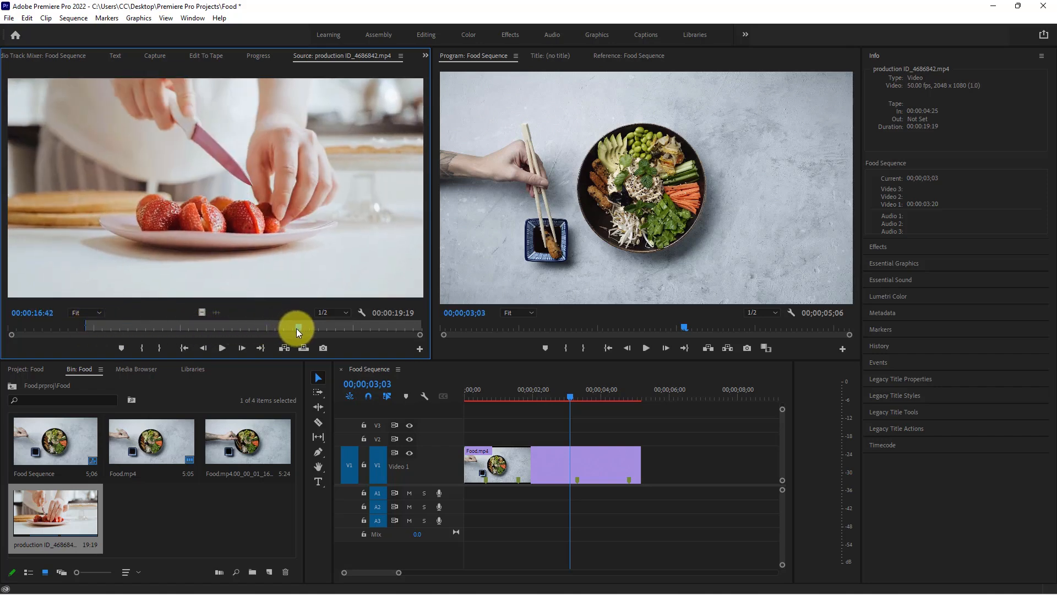
pyautogui.press('o')
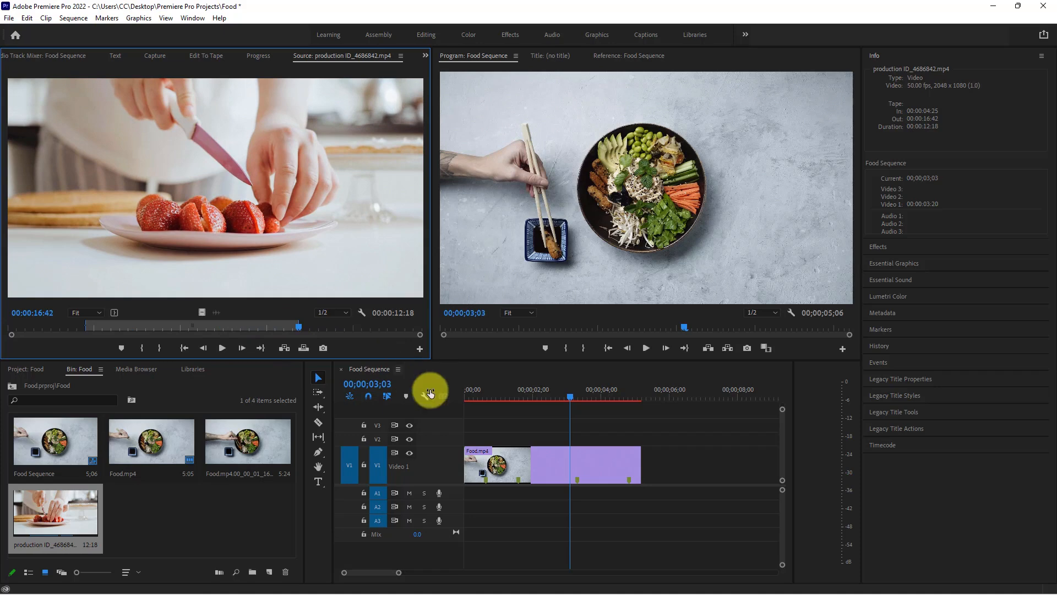
# Step: Place the marked range of production ID_4686842.mp4 on V1 directly after the Food.mp4 clip
pyautogui.scroll(-1, 510, 455)
pyautogui.scroll(-3, 510, 456)
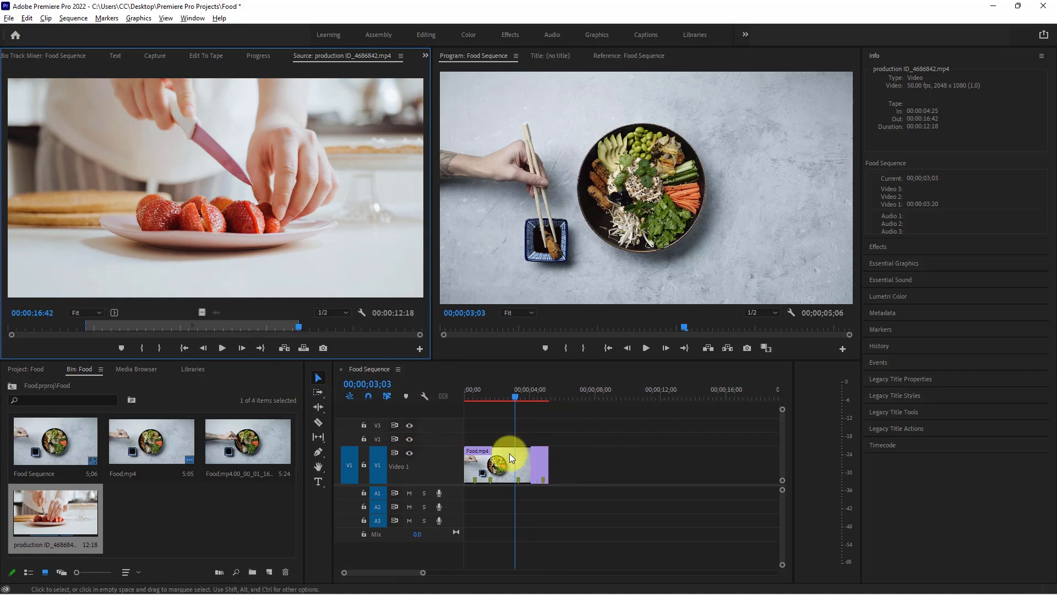
pyautogui.scroll(-1, 547, 461)
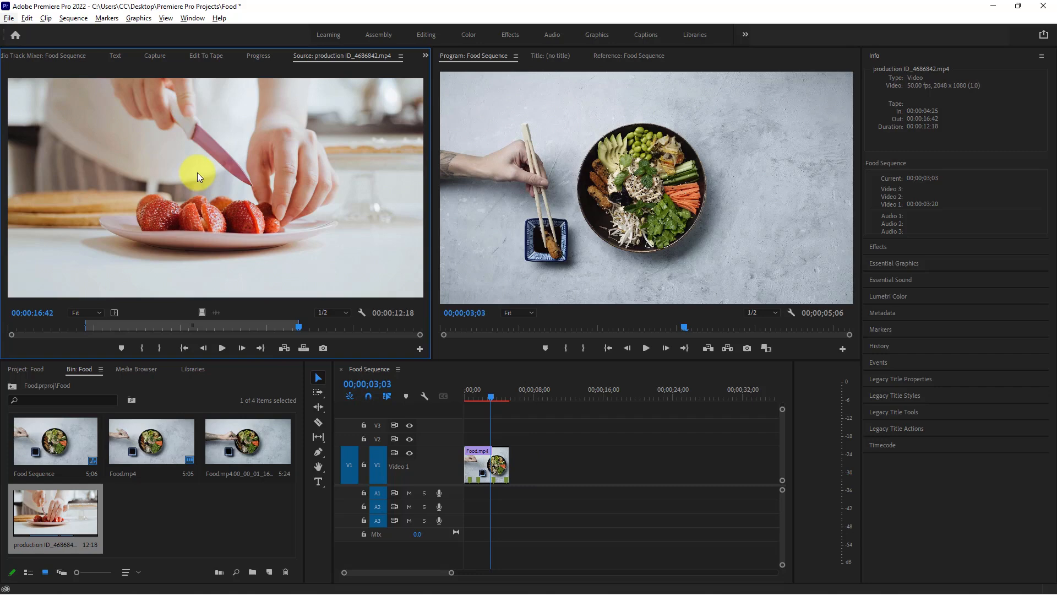
pyautogui.moveTo(244, 195); pyautogui.dragTo(509, 468)
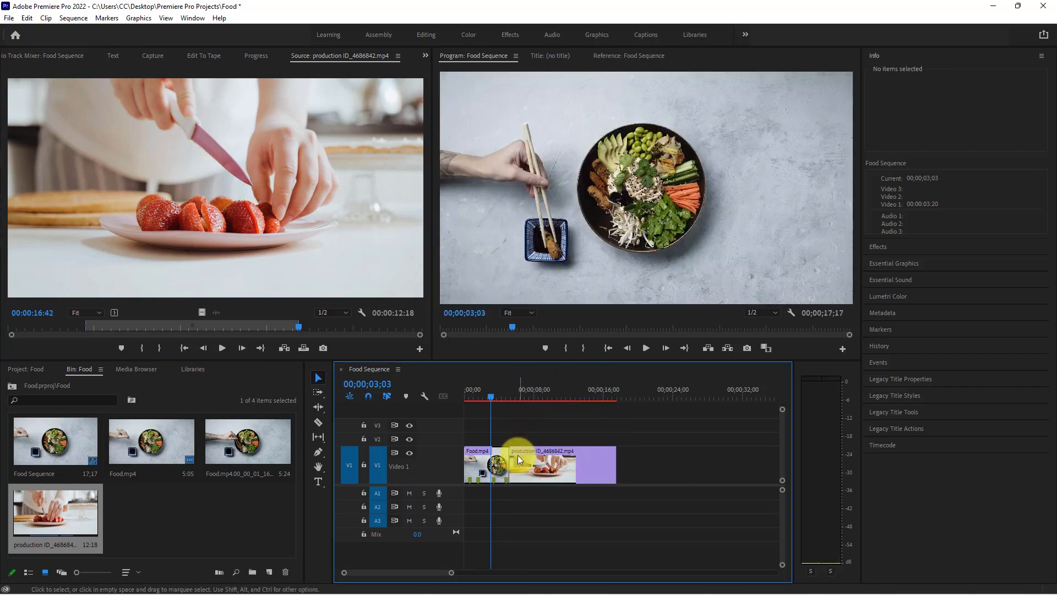
# Step: Increase the height of all video tracks together and move the playhead to 00;00;01;03
pyautogui.moveTo(520, 392)
pyautogui.mouseDown()
pyautogui.moveTo(562, 404)
pyautogui.moveTo(508, 401)
pyautogui.mouseUp()
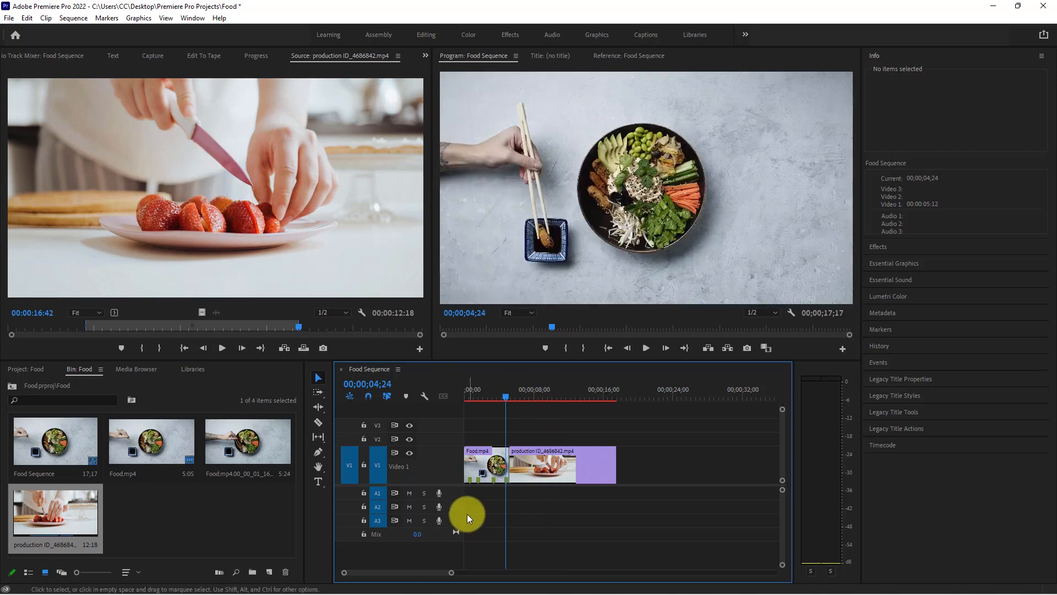
pyautogui.keyDown('alt'); pyautogui.scroll(2, 515, 466); pyautogui.keyUp('alt')
pyautogui.keyDown('alt'); pyautogui.scroll(3, 517, 466); pyautogui.keyUp('alt')
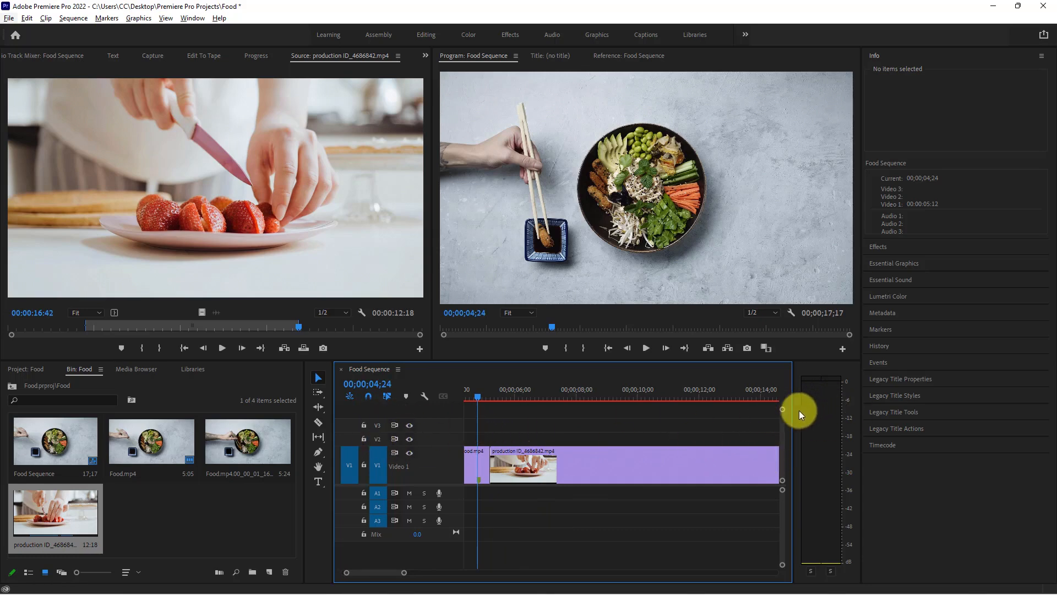
pyautogui.moveTo(782, 409); pyautogui.dragTo(786, 385)
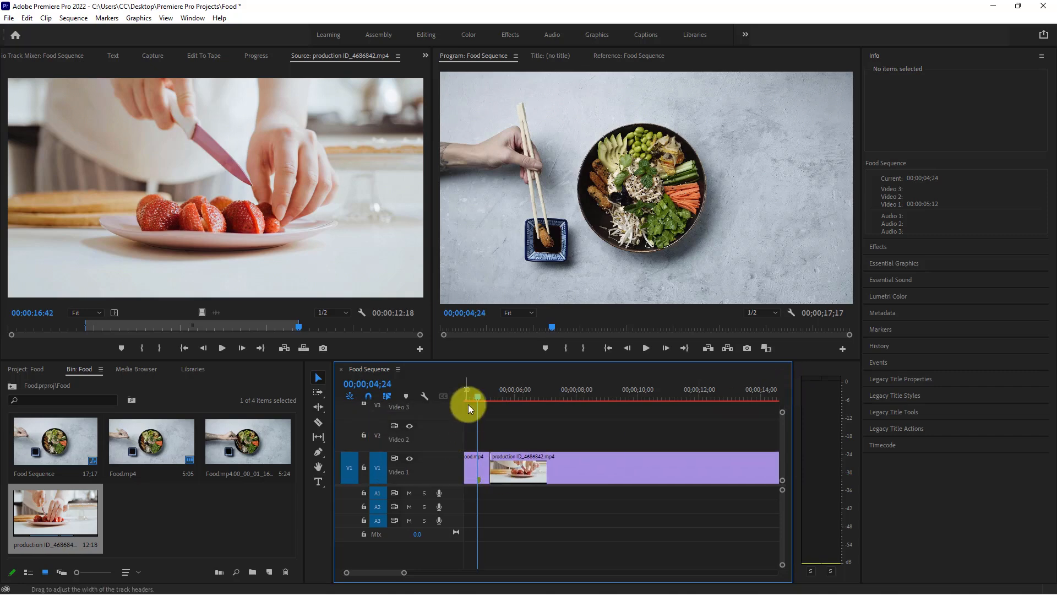
pyautogui.moveTo(475, 398); pyautogui.dragTo(497, 421)
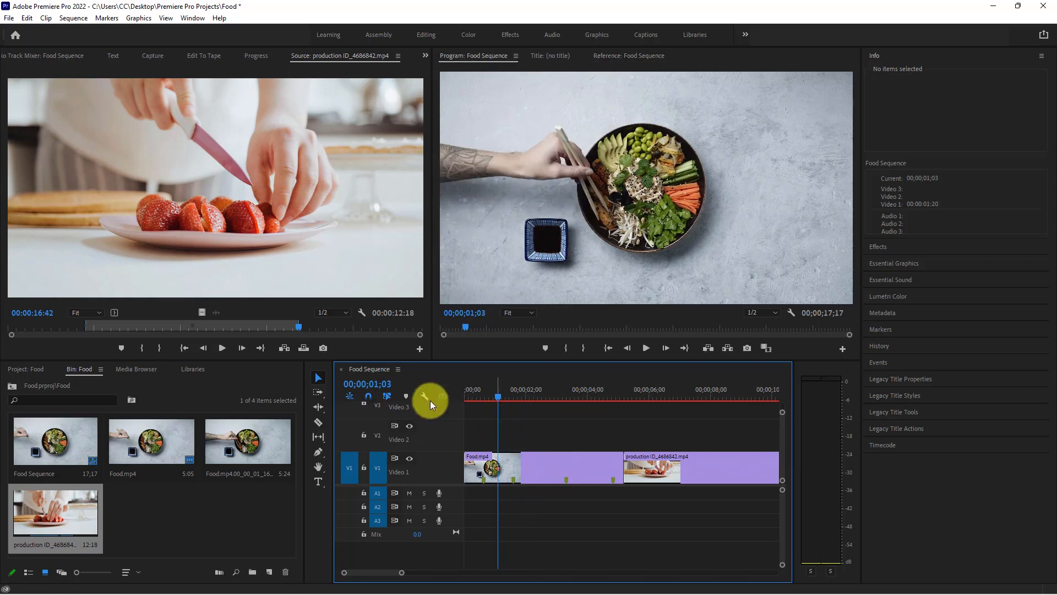